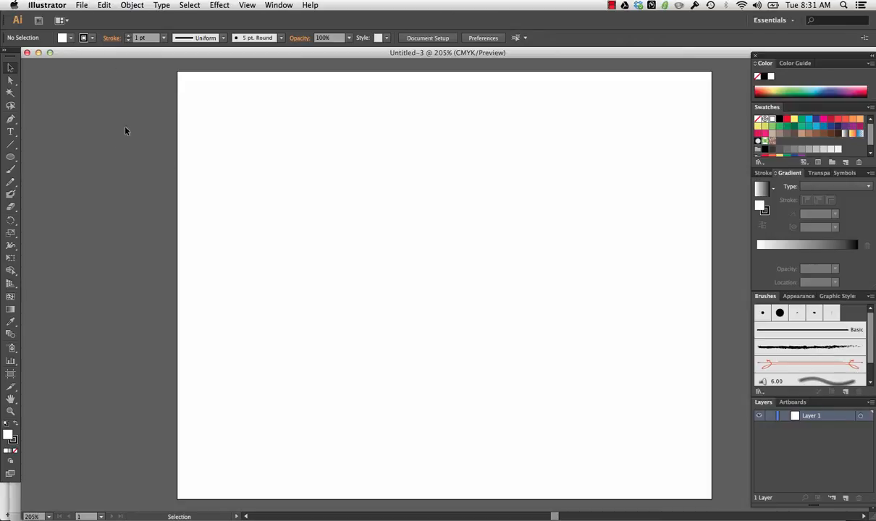
- Create a new single-artboard CMYK document, 500 pt wide and 400 pt high
{"action": "left_click", "coordinate": [90, 7]}
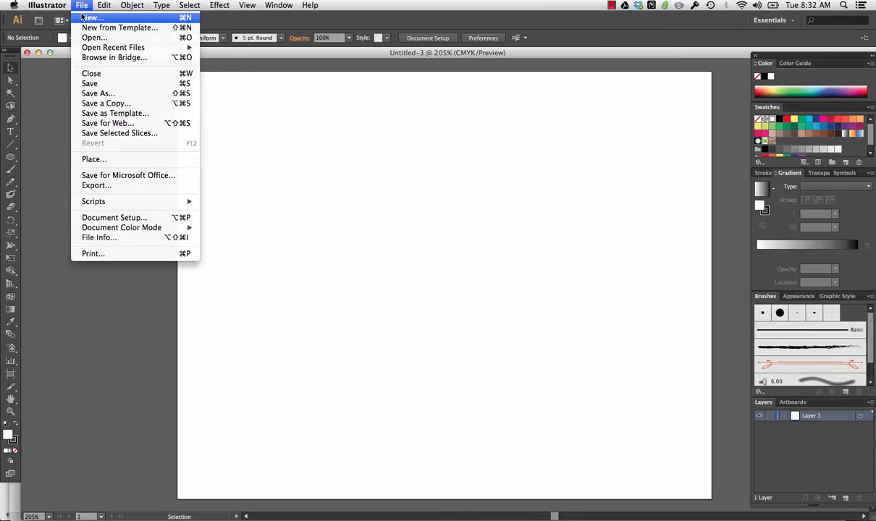
{"action": "left_click", "coordinate": [85, 18]}
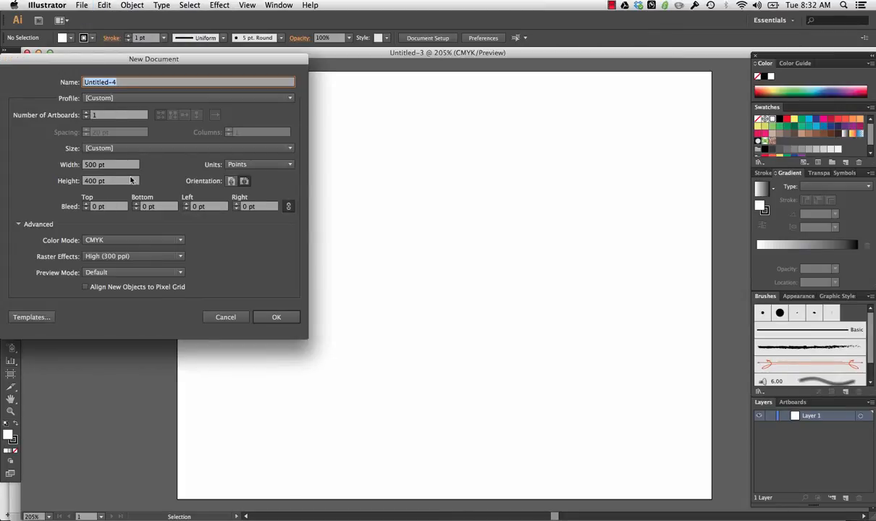
{"action": "left_click", "coordinate": [276, 317]}
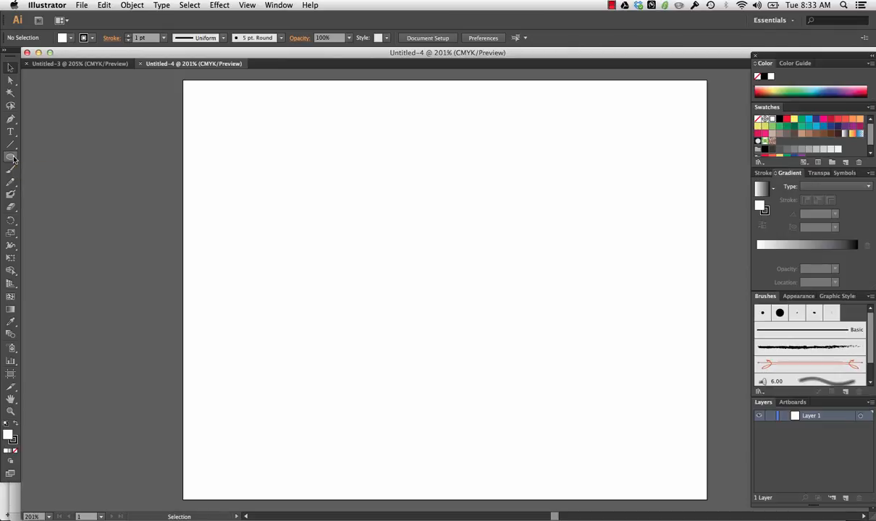
- Draw a 40 × 10 pt rectangle near the lower-left part of the artboard and deselect it
{"action": "left_click_drag", "start_coordinate": [13, 158], "coordinate": [45, 157]}
{"action": "left_click", "coordinate": [266, 446]}
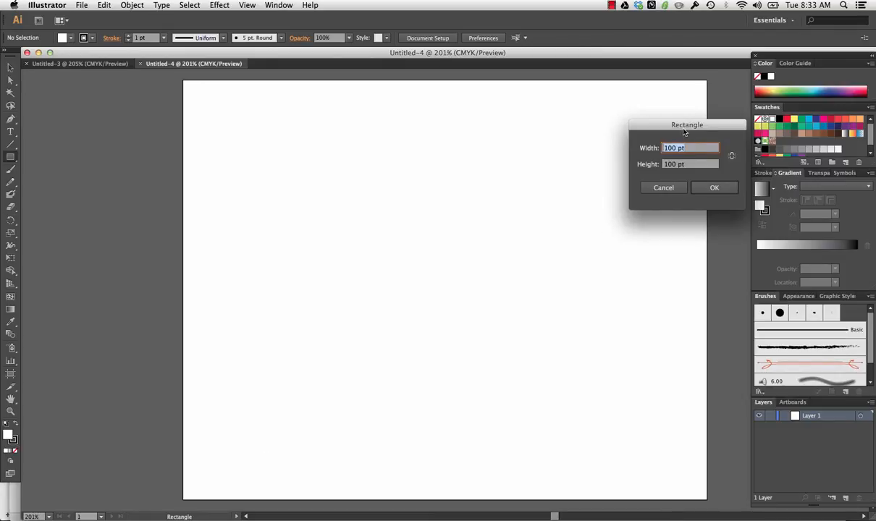
{"action": "left_click_drag", "start_coordinate": [683, 128], "coordinate": [549, 245]}
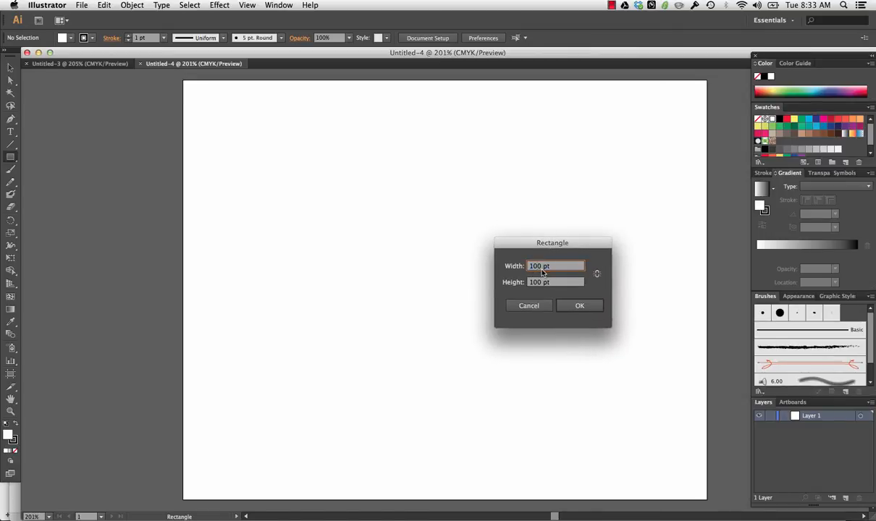
{"action": "left_click", "coordinate": [540, 266]}
{"action": "double_click", "coordinate": [541, 266]}
{"action": "type", "text": "40"}
{"action": "left_click", "coordinate": [539, 282]}
{"action": "key", "text": "BackSpace"}
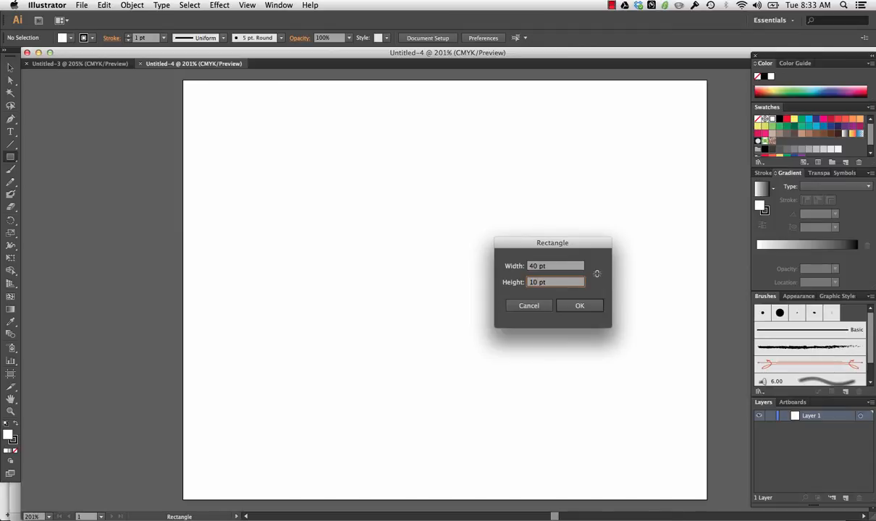
{"action": "left_click", "coordinate": [579, 306]}
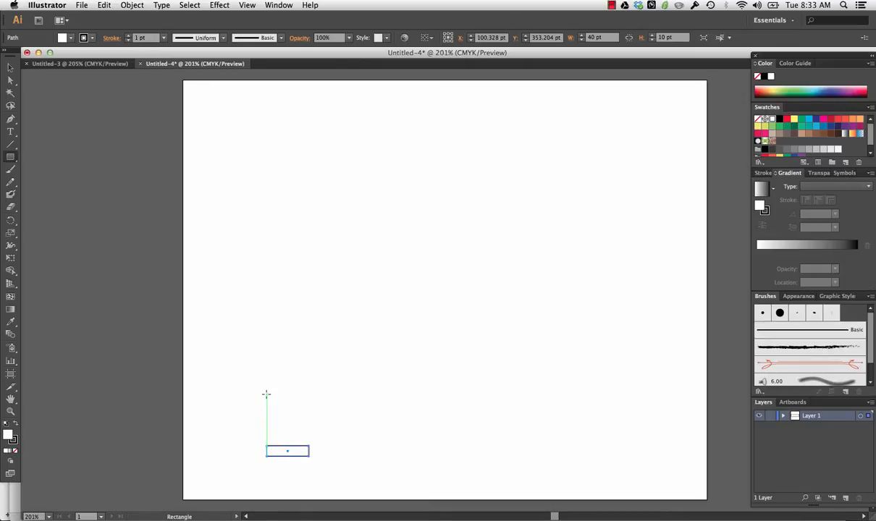
{"action": "left_click", "coordinate": [10, 67]}
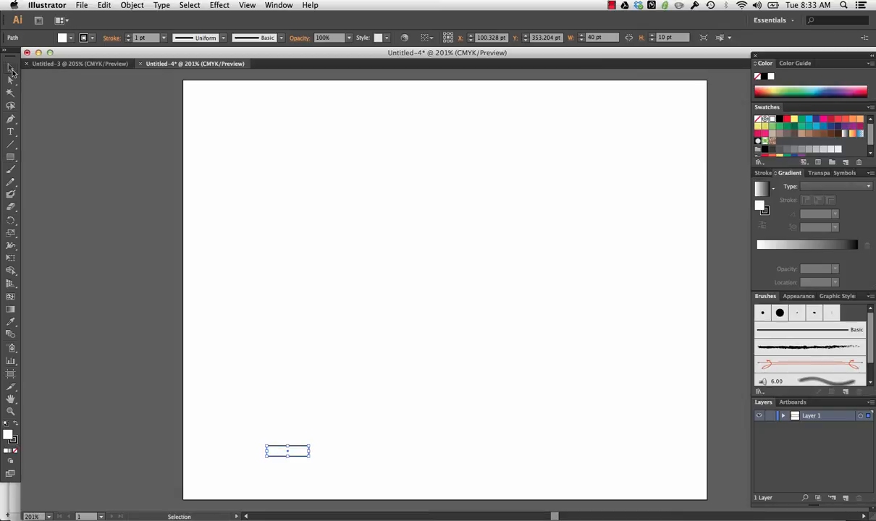
{"action": "left_click", "coordinate": [340, 421]}
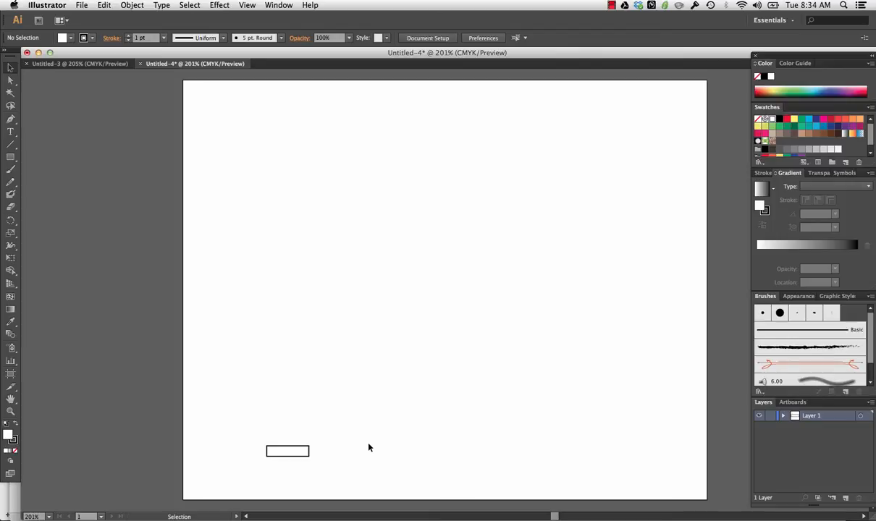
- Fill the 40 × 10 pt rectangle with light orange and remove its black stroke
{"action": "left_click", "coordinate": [296, 451]}
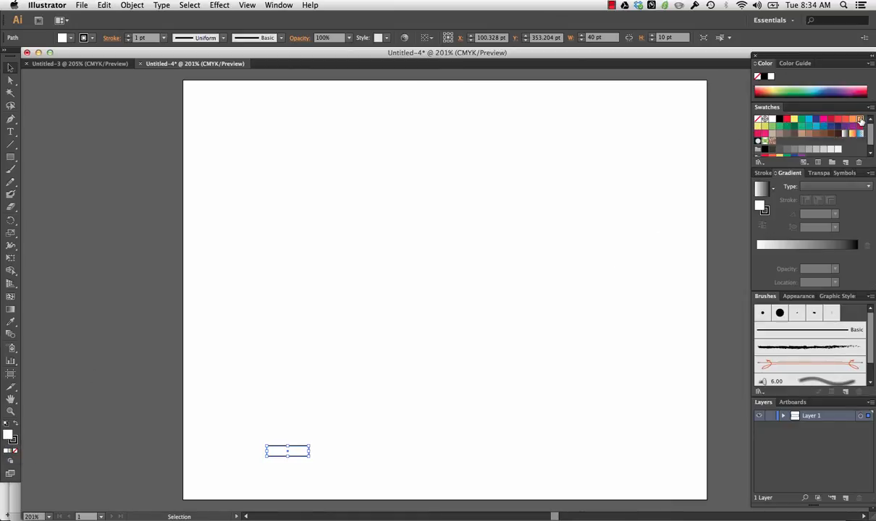
{"action": "left_click", "coordinate": [860, 119]}
{"action": "left_click", "coordinate": [346, 422]}
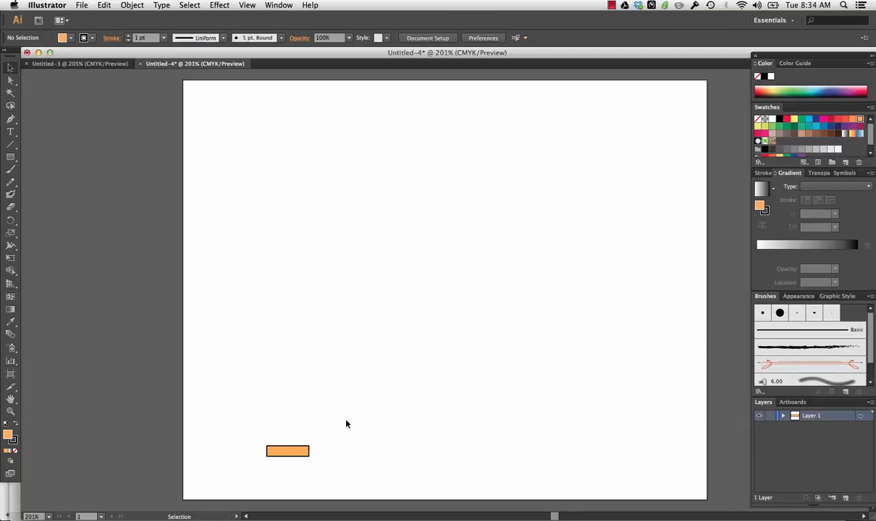
{"action": "left_click", "coordinate": [289, 450]}
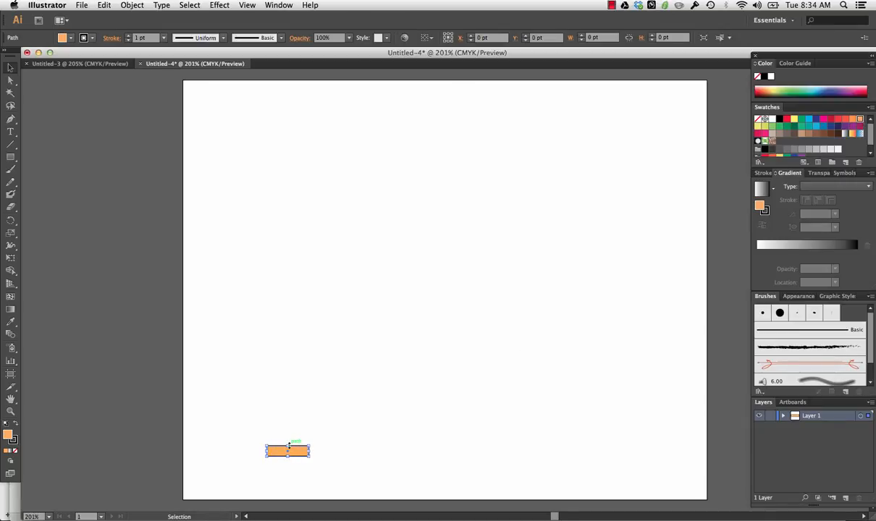
{"action": "left_click", "coordinate": [13, 441]}
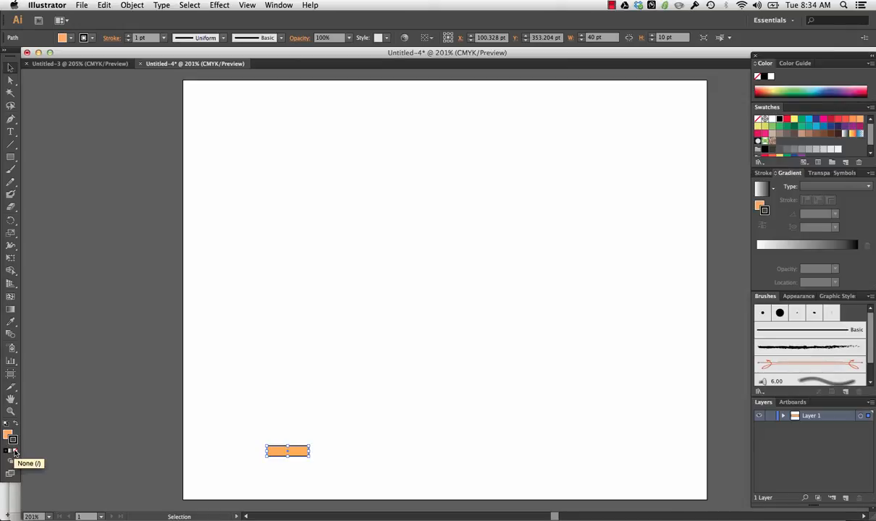
{"action": "left_click", "coordinate": [15, 452]}
{"action": "left_click", "coordinate": [255, 409]}
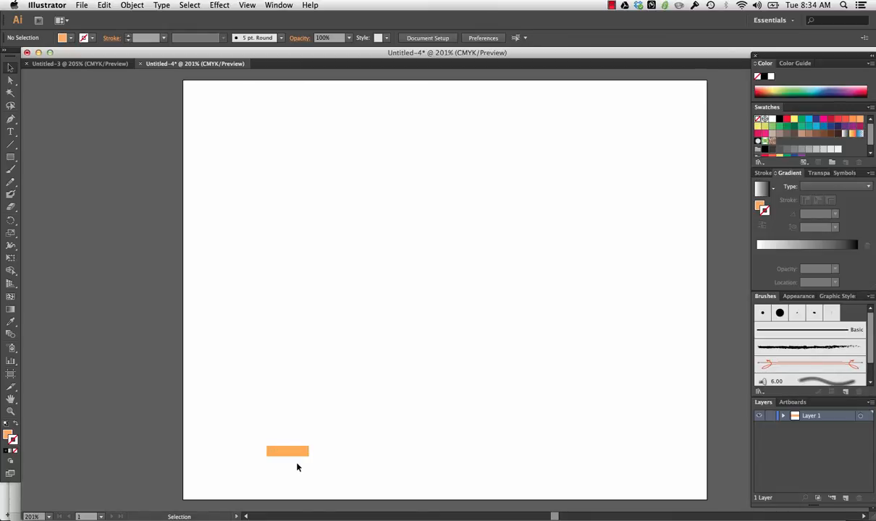
- Draw a 10 × 10 pt square a short distance to the right of the orange rectangle
{"action": "left_click", "coordinate": [10, 157]}
{"action": "left_click", "coordinate": [334, 452]}
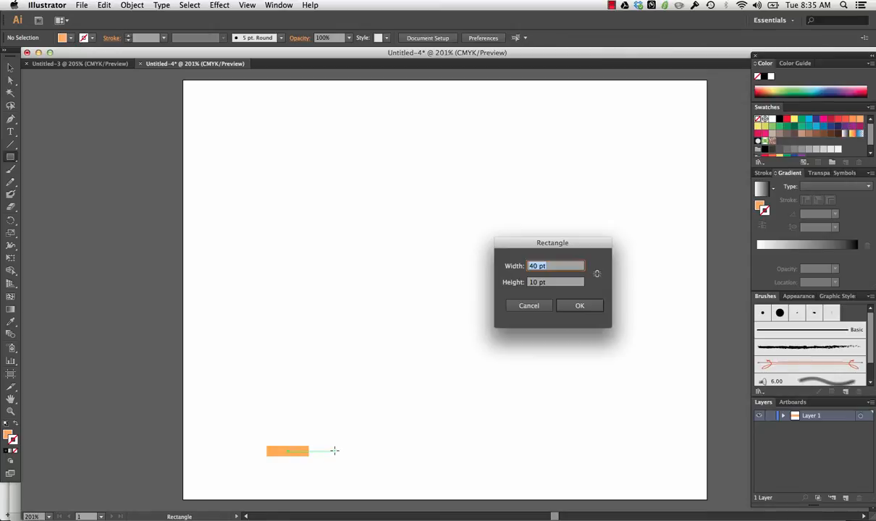
{"action": "left_click", "coordinate": [532, 265]}
{"action": "key", "text": "BackSpace"}
{"action": "type", "text": "1"}
{"action": "left_click", "coordinate": [579, 306]}
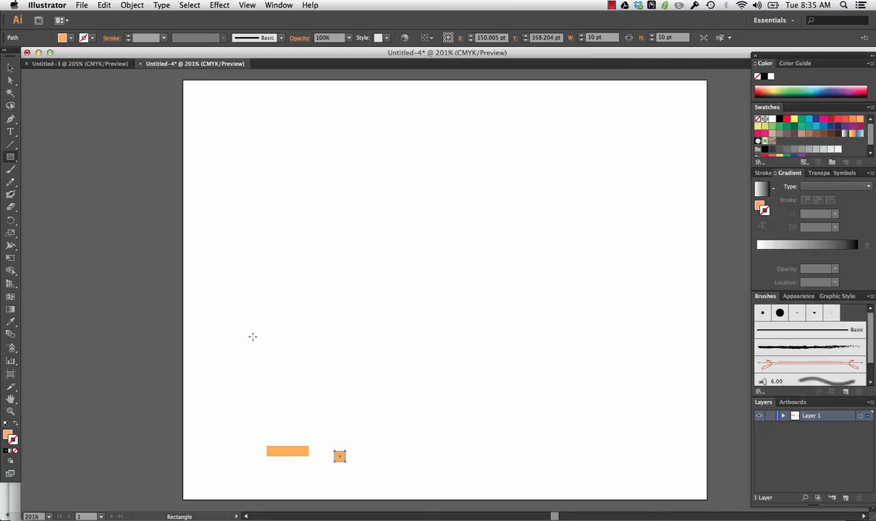
{"action": "left_click", "coordinate": [341, 400]}
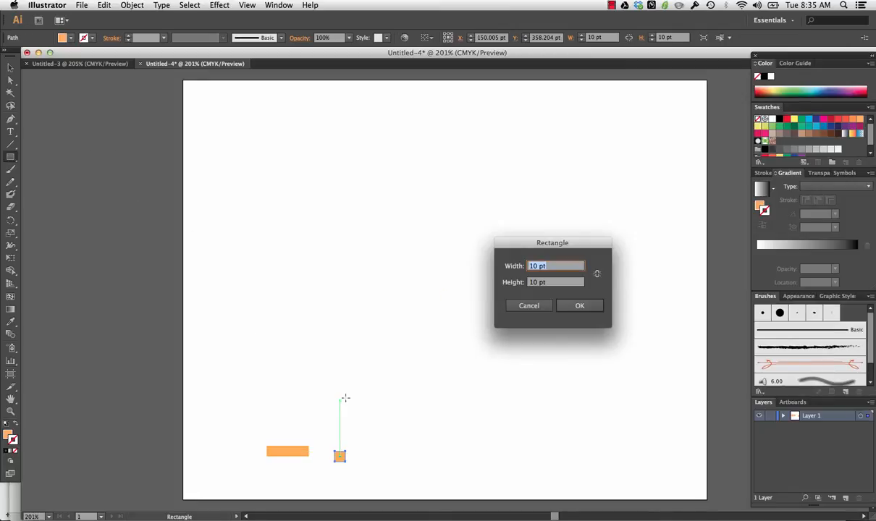
{"action": "left_click", "coordinate": [550, 304]}
{"action": "left_click", "coordinate": [11, 66]}
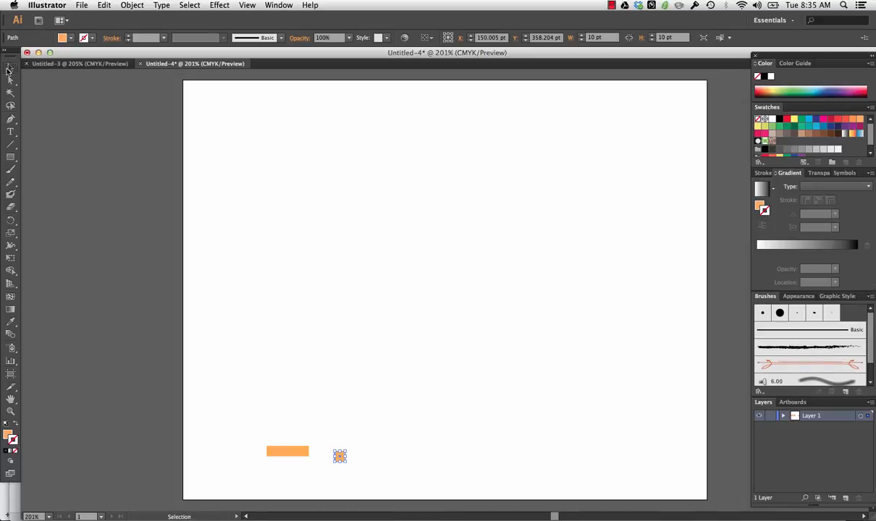
{"action": "left_click", "coordinate": [358, 391]}
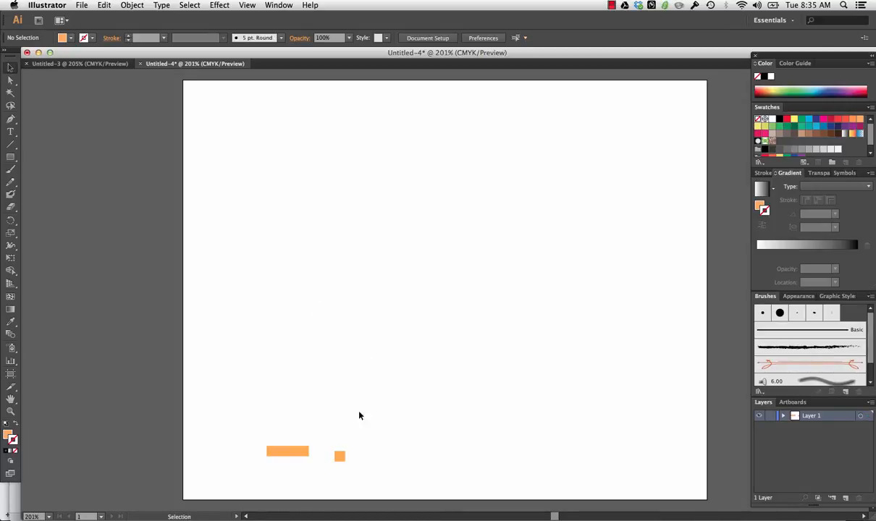
- Fill the small square with the red swatch C=0 M=90 Y=85 K=0
{"action": "left_click", "coordinate": [341, 461]}
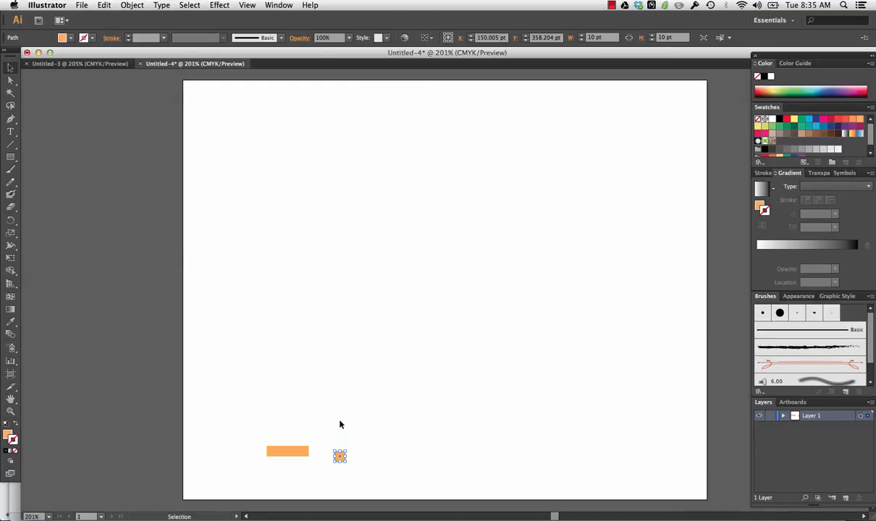
{"action": "left_click", "coordinate": [7, 437]}
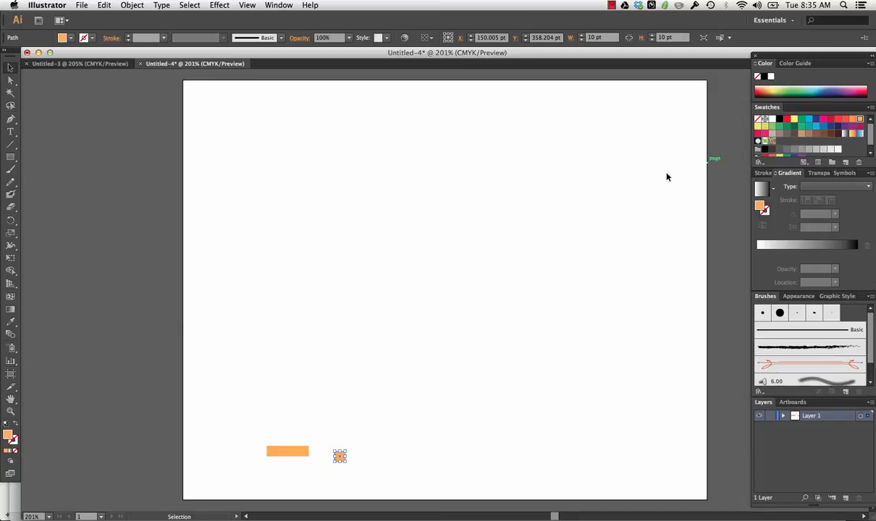
{"action": "left_click", "coordinate": [838, 119]}
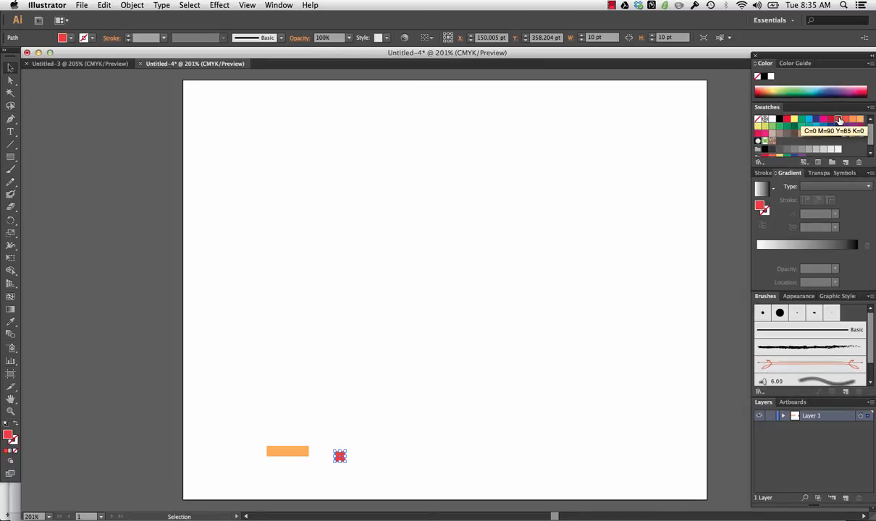
{"action": "left_click", "coordinate": [331, 392]}
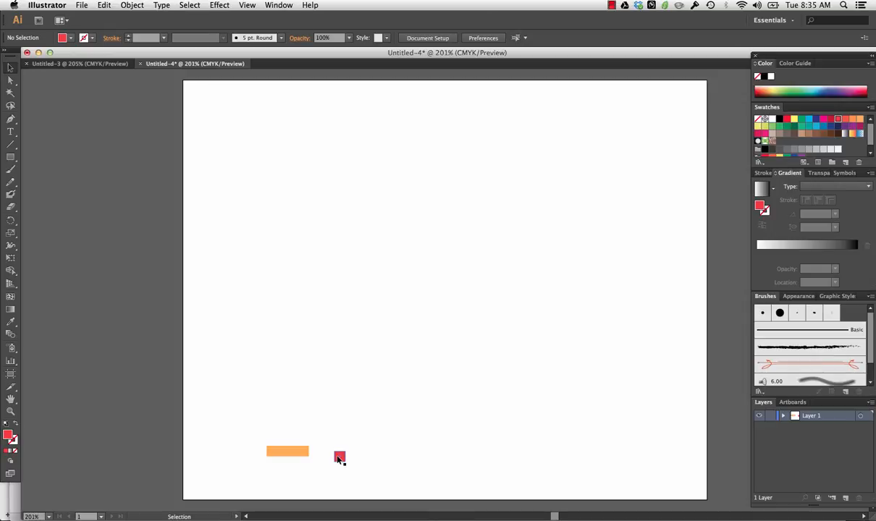
- Move the red square flush against the right end of the orange rectangle, aligned with its height
{"action": "left_click_drag", "start_coordinate": [338, 459], "coordinate": [315, 450]}
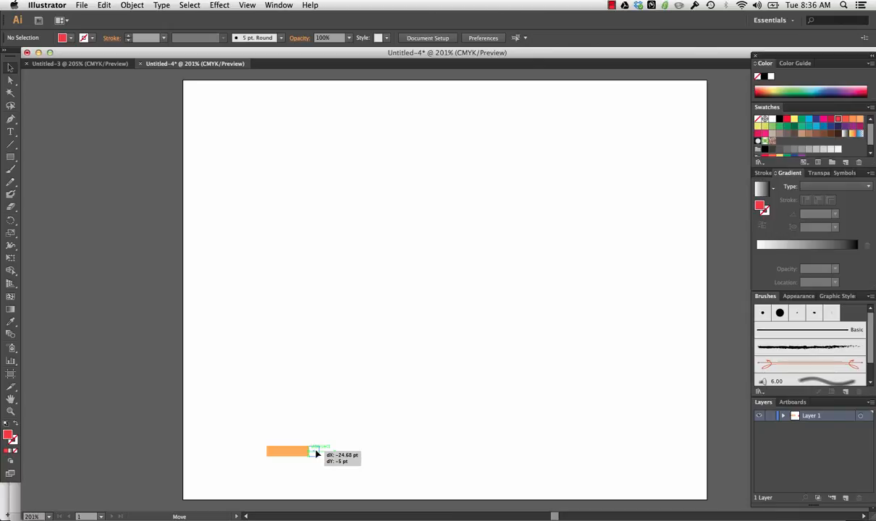
{"action": "left_click_drag", "start_coordinate": [315, 450], "coordinate": [316, 452]}
{"action": "left_click", "coordinate": [342, 434]}
- Draw a 30 × 10 pt rectangle above and right of the bar and fill it with yellow C=5 M=0 Y=90 K=0
{"action": "left_click", "coordinate": [11, 156]}
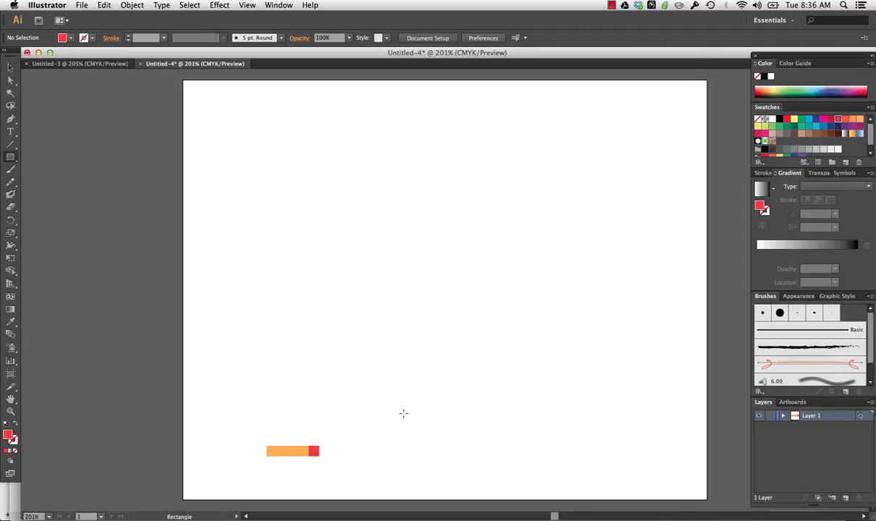
{"action": "left_click", "coordinate": [403, 414]}
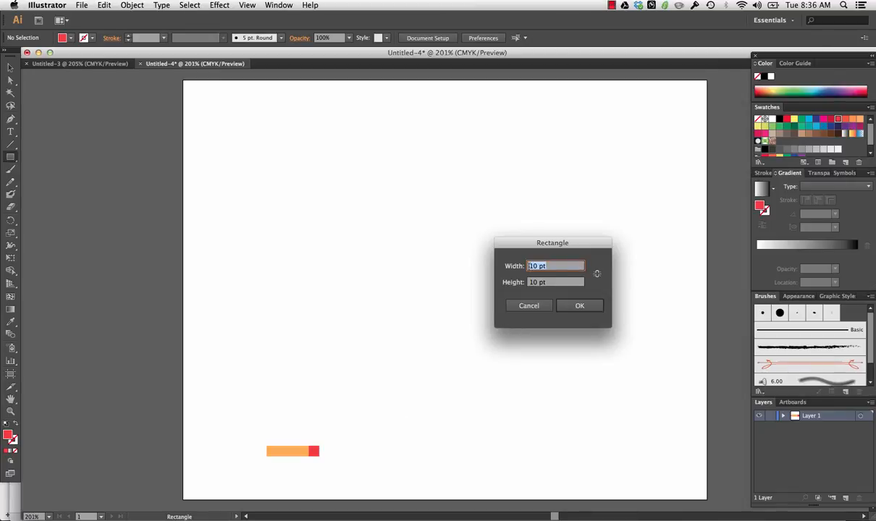
{"action": "type", "text": "30 pt"}
{"action": "left_click", "coordinate": [578, 306]}
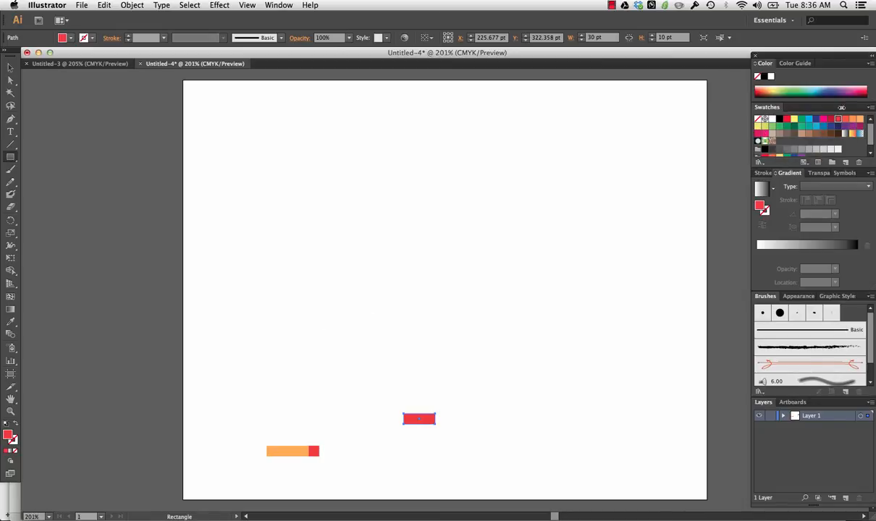
{"action": "left_click", "coordinate": [758, 126]}
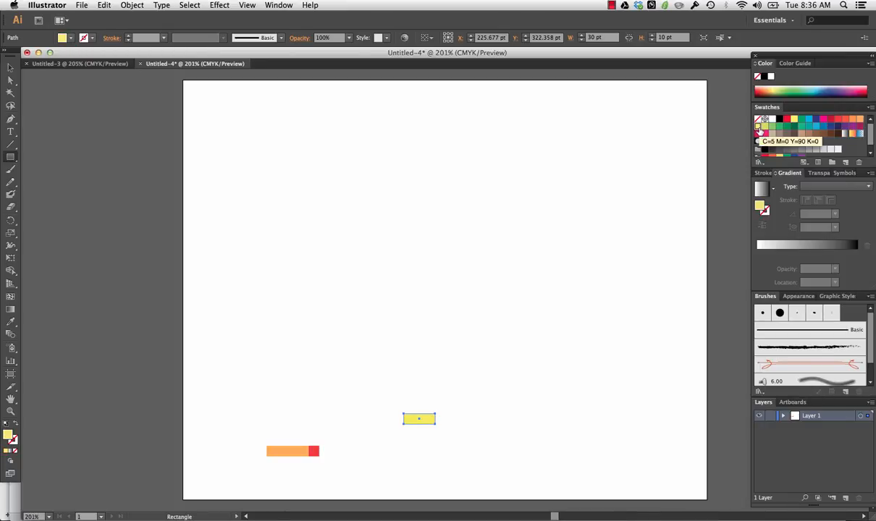
{"action": "left_click", "coordinate": [10, 68]}
{"action": "left_click", "coordinate": [286, 275]}
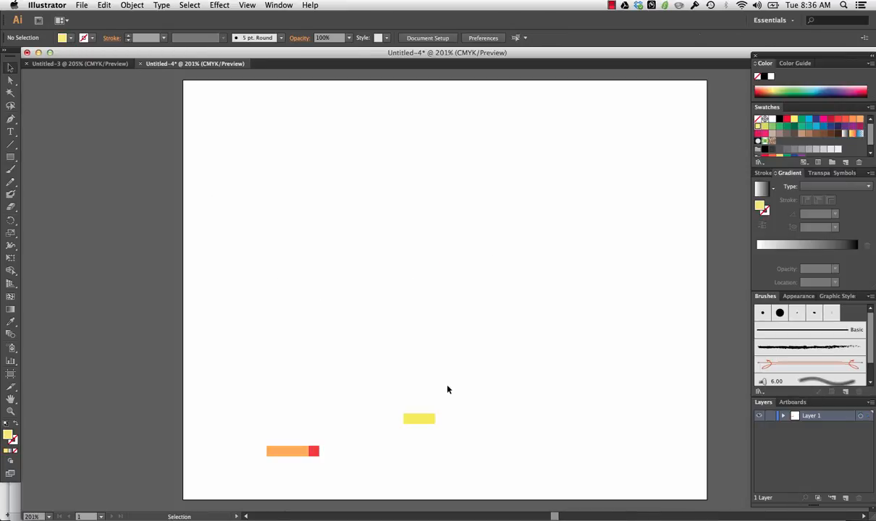
- Move the yellow rectangle flush against the right side of the red square, in line with the bar
{"action": "left_click_drag", "start_coordinate": [424, 421], "coordinate": [336, 454]}
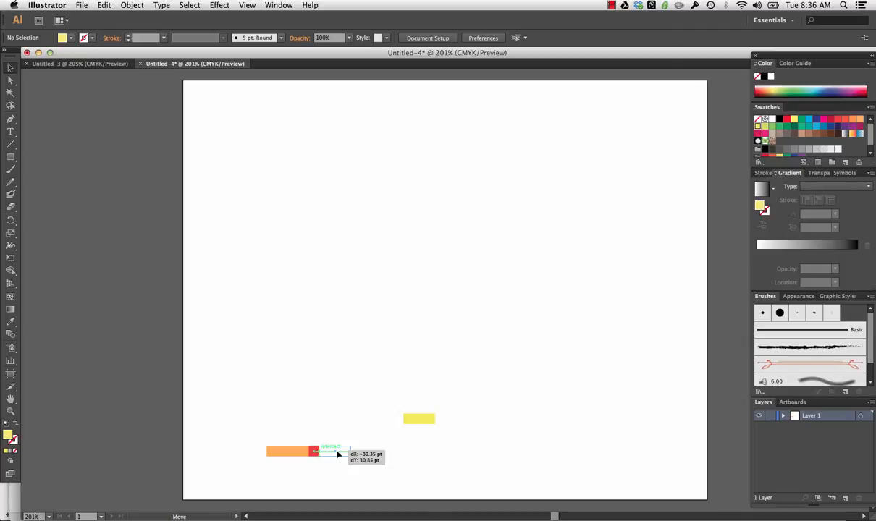
{"action": "left_click_drag", "start_coordinate": [337, 453], "coordinate": [337, 454]}
{"action": "left_click", "coordinate": [313, 431]}
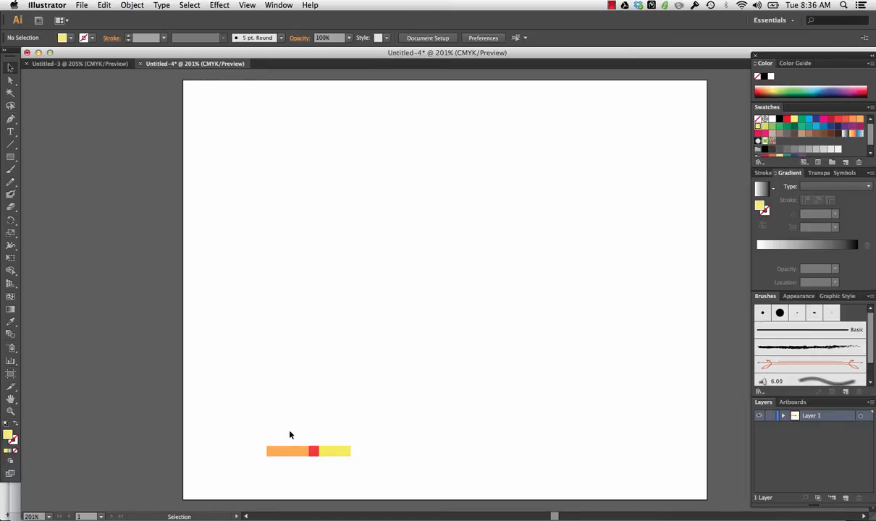
{"action": "left_click", "coordinate": [290, 451]}
- Draw a 20 × 10 pt rectangle to the right of the bar and fill it with dark red
{"action": "left_click", "coordinate": [10, 156]}
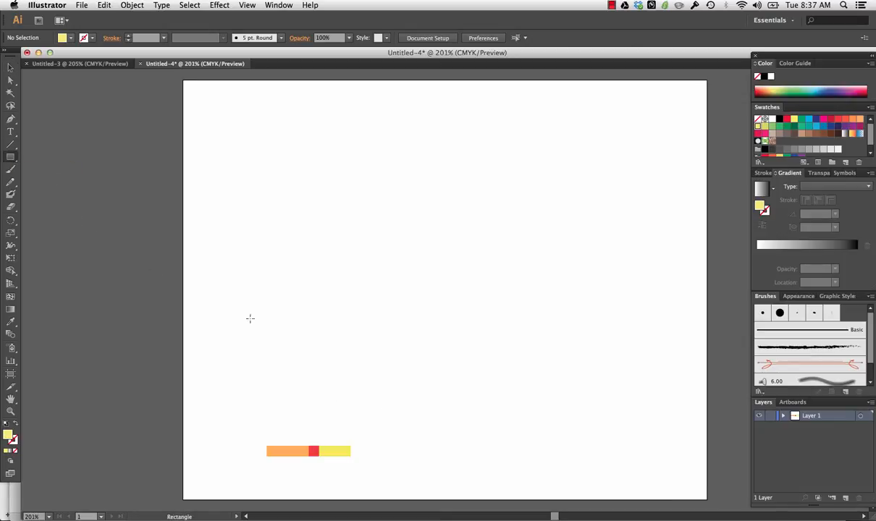
{"action": "left_click", "coordinate": [396, 436]}
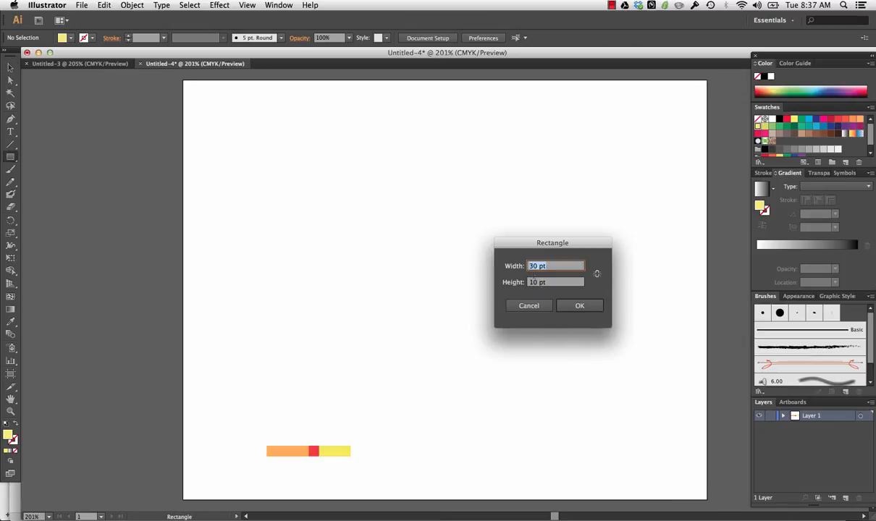
{"action": "left_click", "coordinate": [534, 268]}
{"action": "key", "text": "BackSpace"}
{"action": "type", "text": "2"}
{"action": "left_click", "coordinate": [579, 307]}
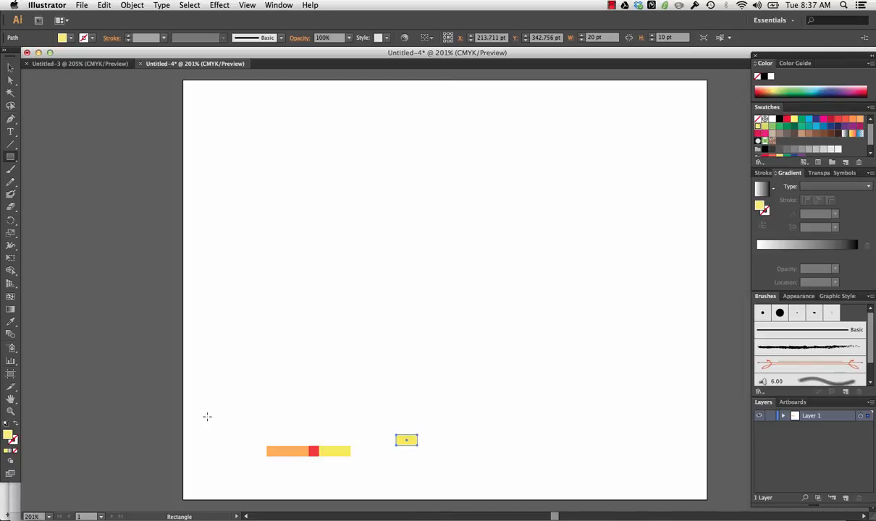
{"action": "left_click", "coordinate": [830, 119]}
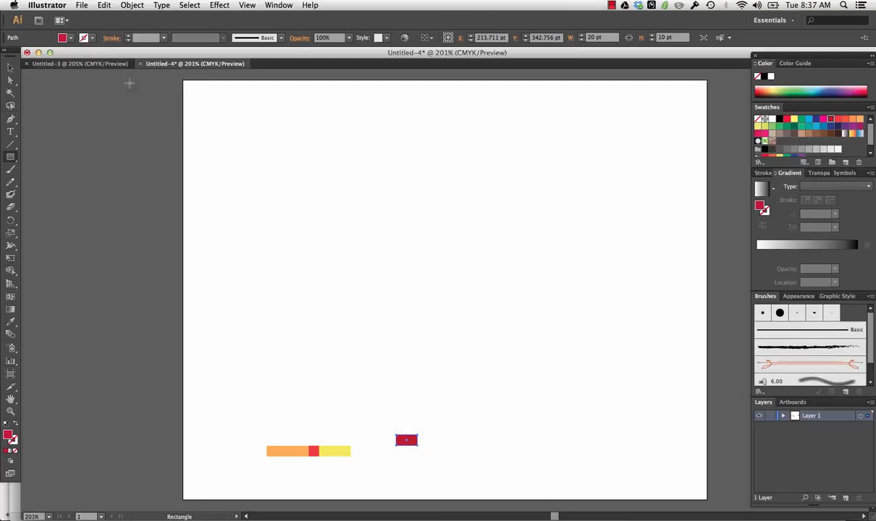
- Move the dark red rectangle flush against the right end of the yellow rectangle, in line with the bar
{"action": "left_click", "coordinate": [11, 69]}
{"action": "left_click_drag", "start_coordinate": [411, 443], "coordinate": [367, 454]}
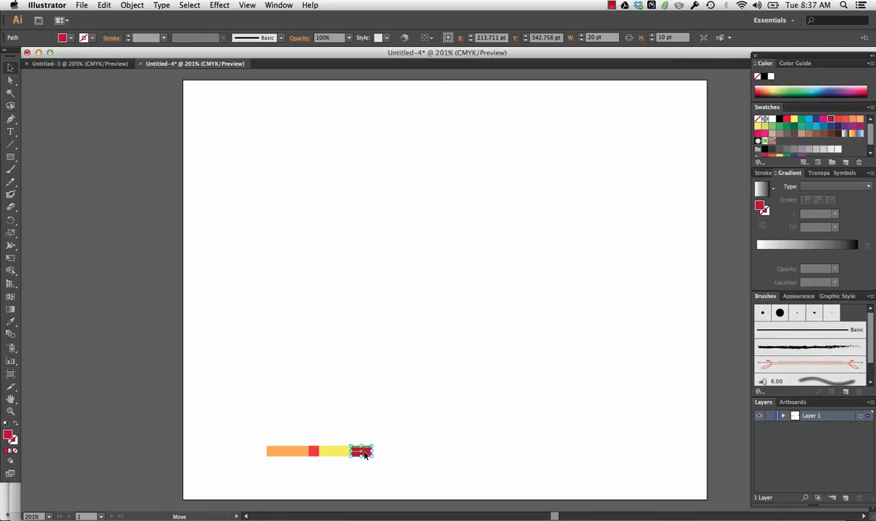
{"action": "left_click", "coordinate": [401, 460]}
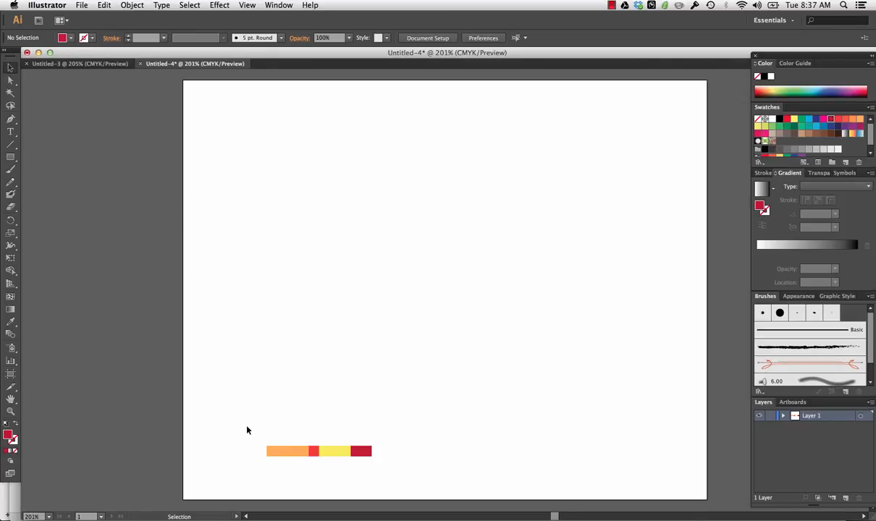
{"action": "left_click_drag", "start_coordinate": [246, 427], "coordinate": [386, 479]}
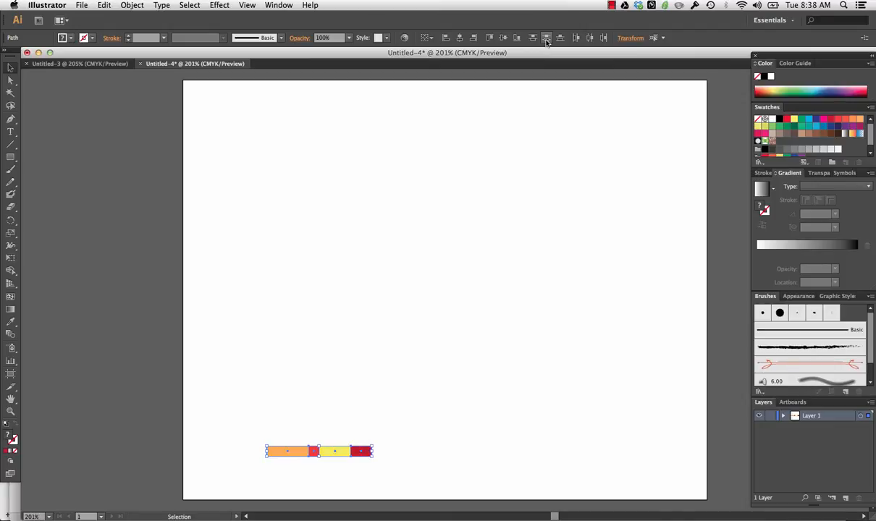
{"action": "left_click", "coordinate": [425, 362]}
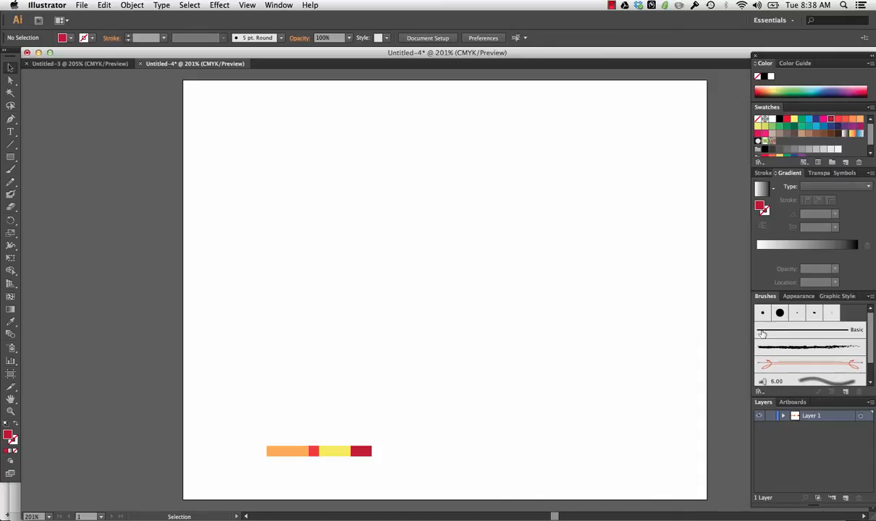
{"action": "left_click", "coordinate": [276, 4]}
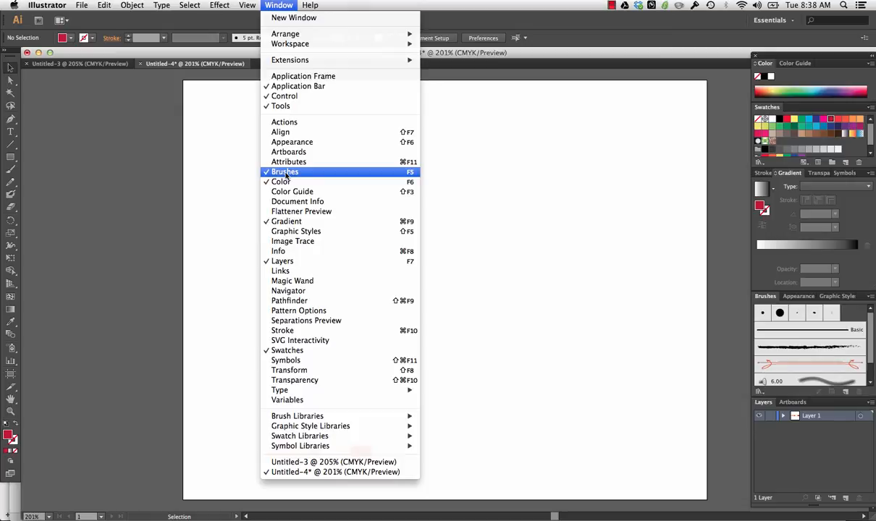
{"action": "left_click", "coordinate": [537, 246]}
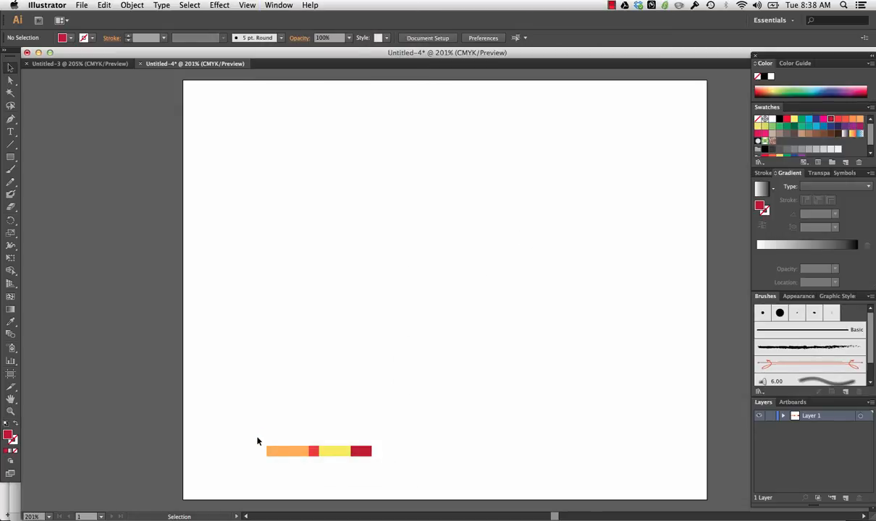
- Start a new Art Brush from the four rectangles of the striped bar
{"action": "left_click_drag", "start_coordinate": [285, 451], "coordinate": [389, 474]}
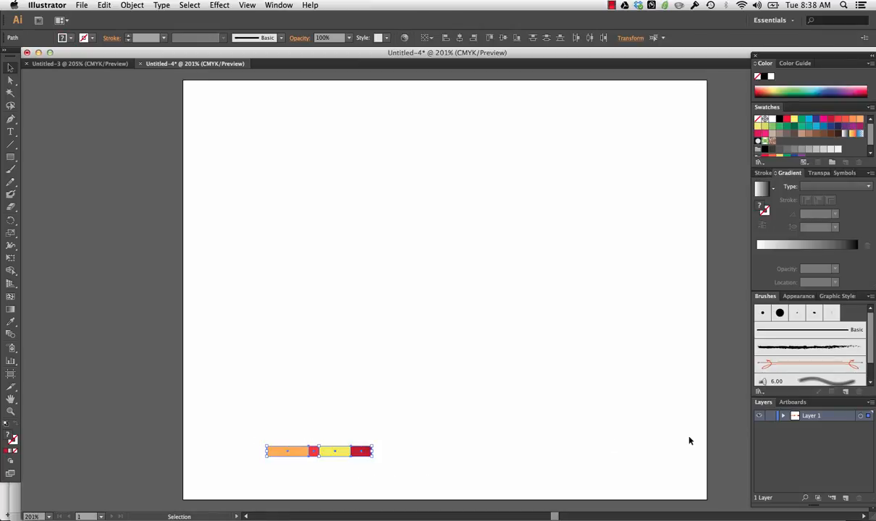
{"action": "left_click", "coordinate": [846, 392]}
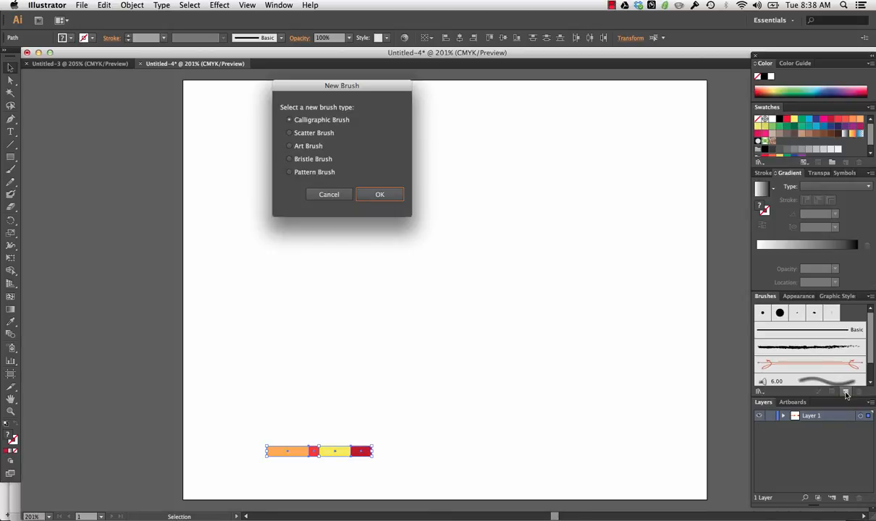
{"action": "left_click", "coordinate": [297, 146]}
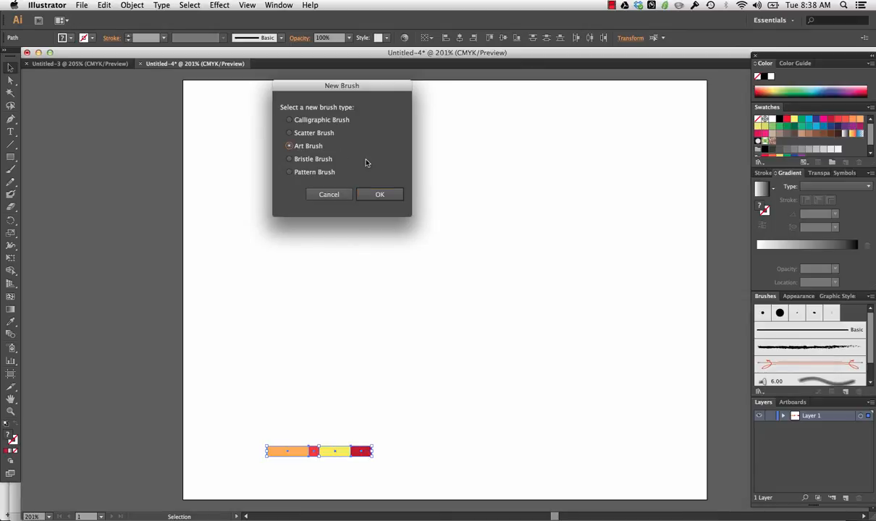
{"action": "left_click", "coordinate": [377, 197]}
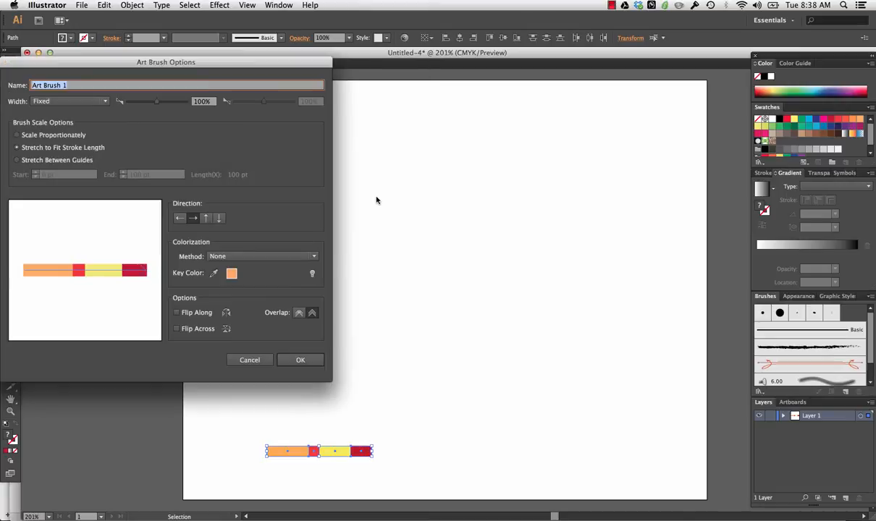
- Name the art brush Timeline Brush 1, create it with its default options and deselect the bar
{"action": "left_click", "coordinate": [75, 84]}
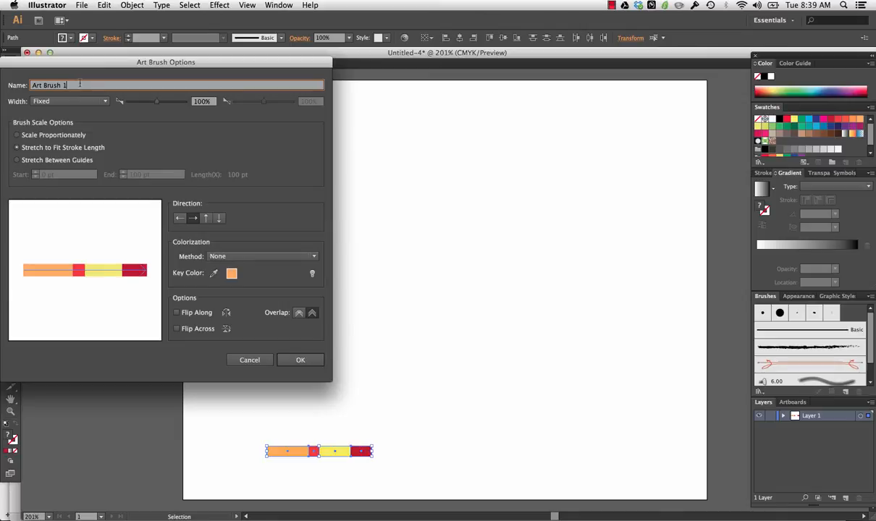
{"action": "left_click", "coordinate": [32, 85]}
{"action": "type", "text": "Timeline"}
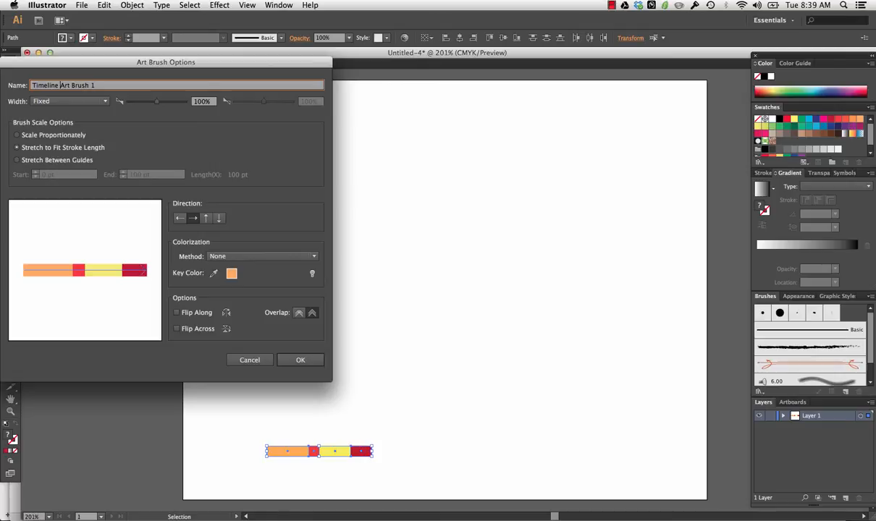
{"action": "key", "text": "Delete"}
{"action": "key", "text": "Delete"}
{"action": "key", "text": "Delete"}
{"action": "key", "text": "Delete"}
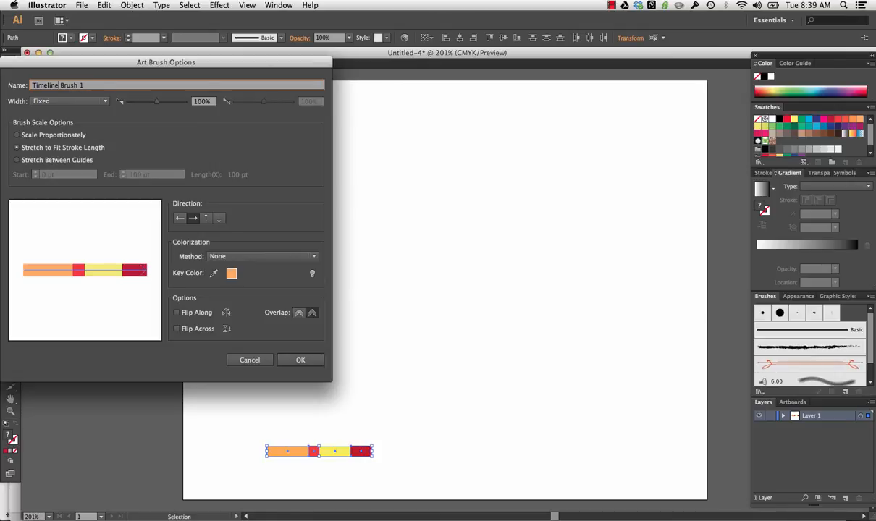
{"action": "left_click", "coordinate": [297, 359]}
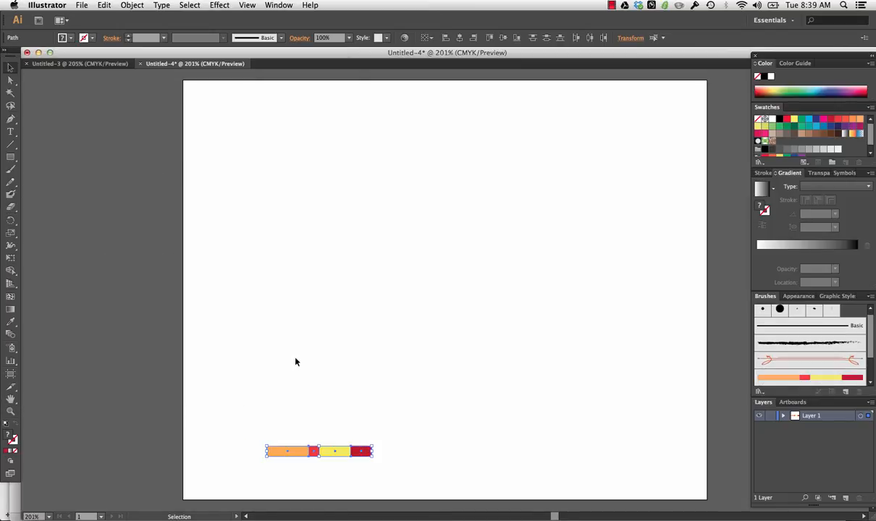
{"action": "left_click", "coordinate": [288, 372]}
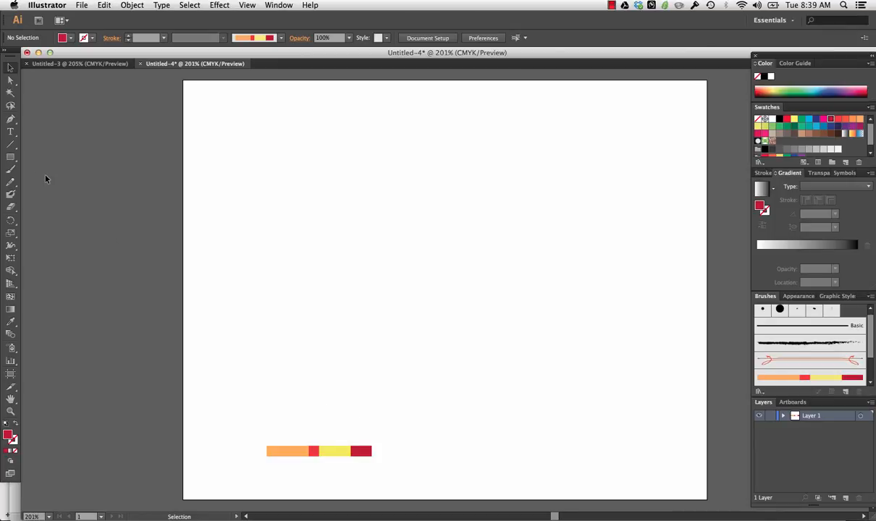
- Draw a circle about 180 pt in diameter in the middle of the artboard, above the striped bar
{"action": "left_click_drag", "start_coordinate": [12, 157], "coordinate": [41, 181]}
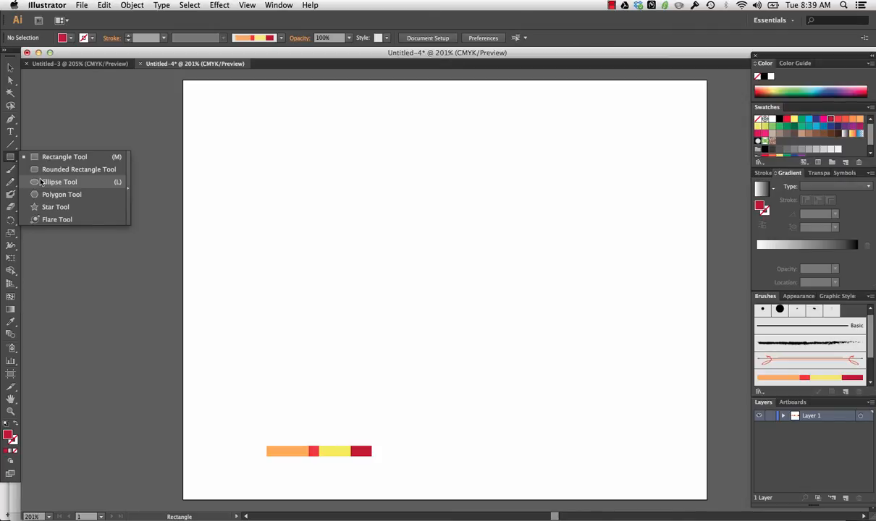
{"action": "left_click_drag", "start_coordinate": [40, 182], "coordinate": [40, 181]}
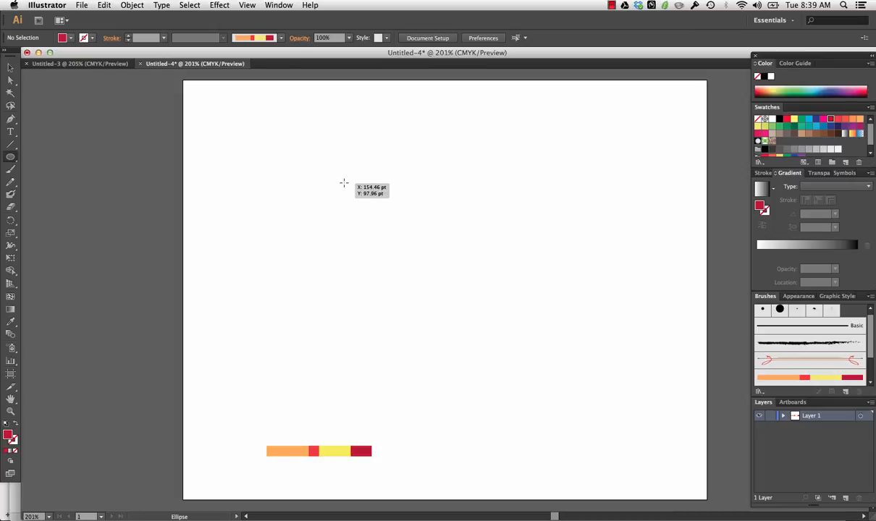
{"action": "left_click_drag", "start_coordinate": [343, 183], "coordinate": [533, 346]}
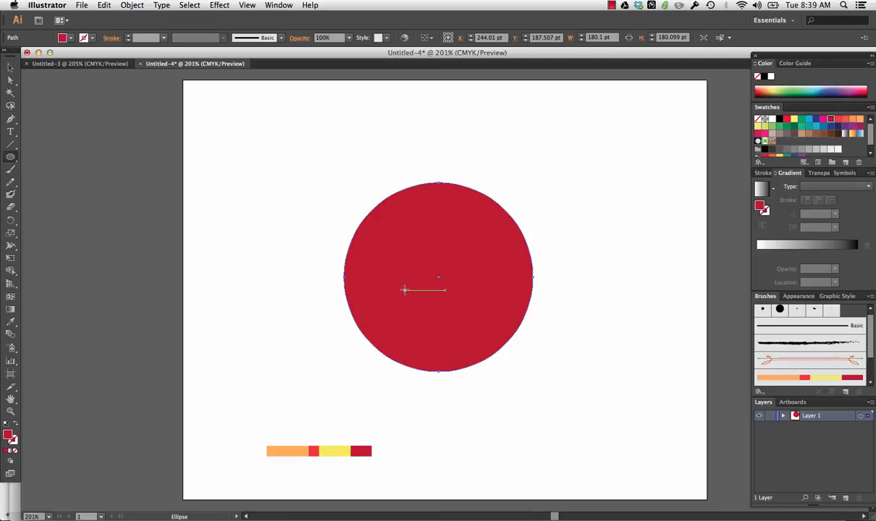
{"action": "left_click", "coordinate": [407, 277]}
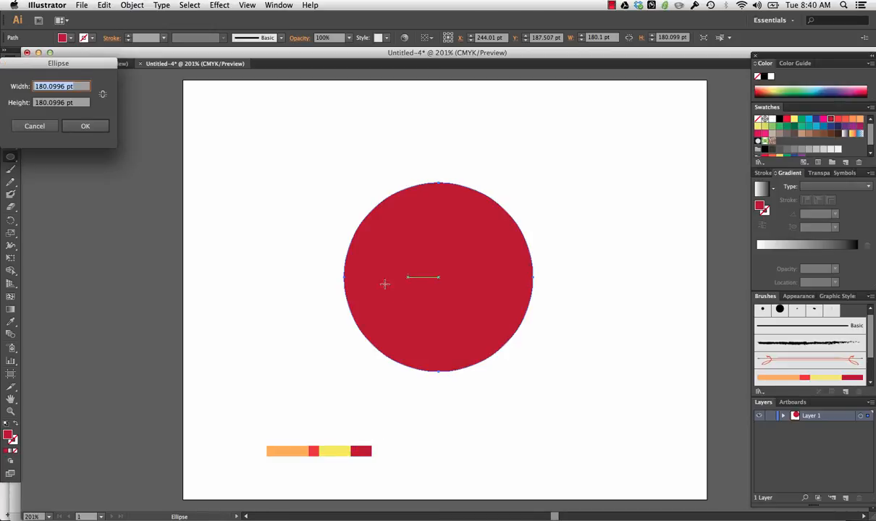
{"action": "left_click", "coordinate": [32, 127]}
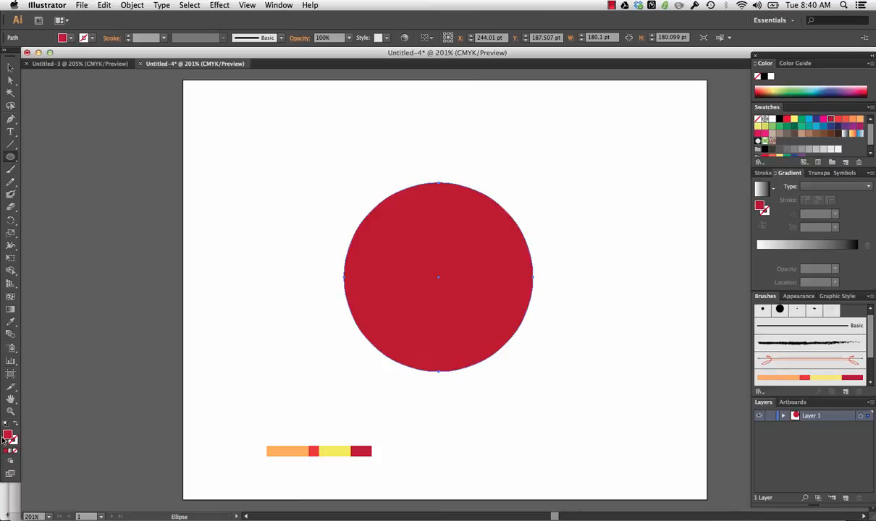
- Remove the circle's fill and apply Timeline Brush 1 to its outline
{"action": "left_click", "coordinate": [758, 119]}
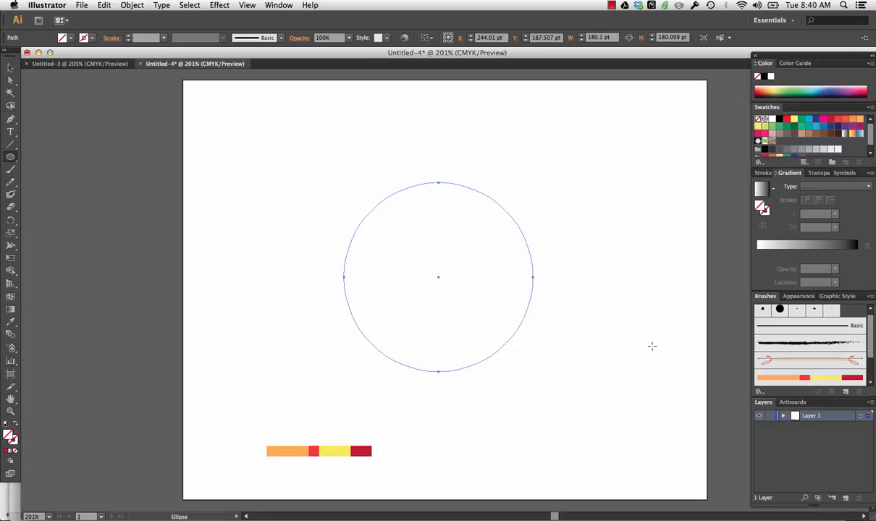
{"action": "left_click", "coordinate": [770, 380]}
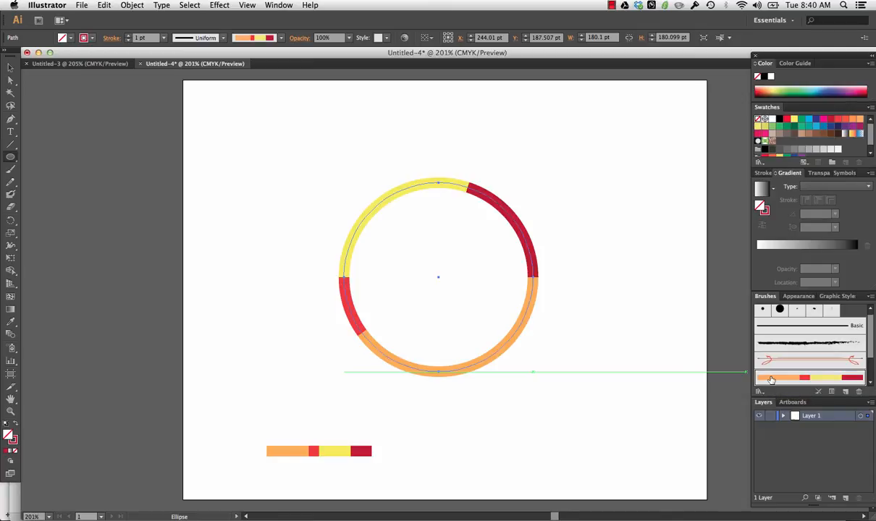
{"action": "left_click", "coordinate": [11, 67]}
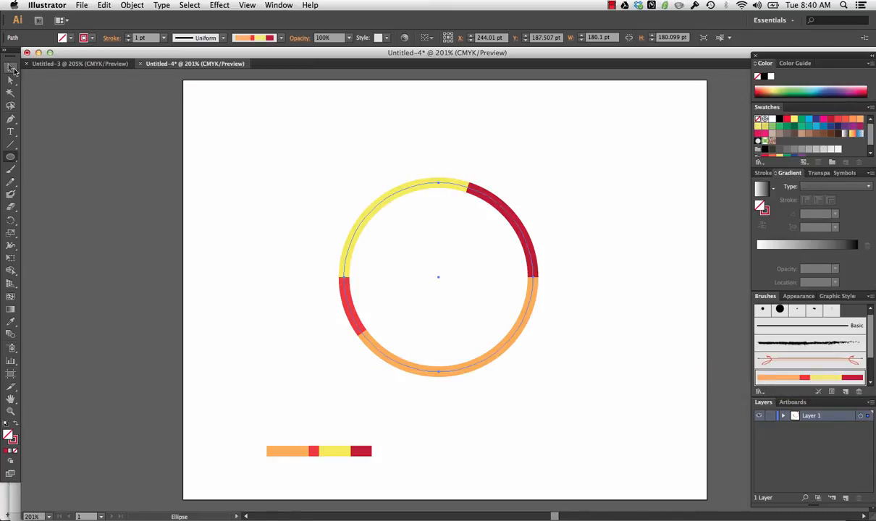
{"action": "left_click", "coordinate": [239, 184]}
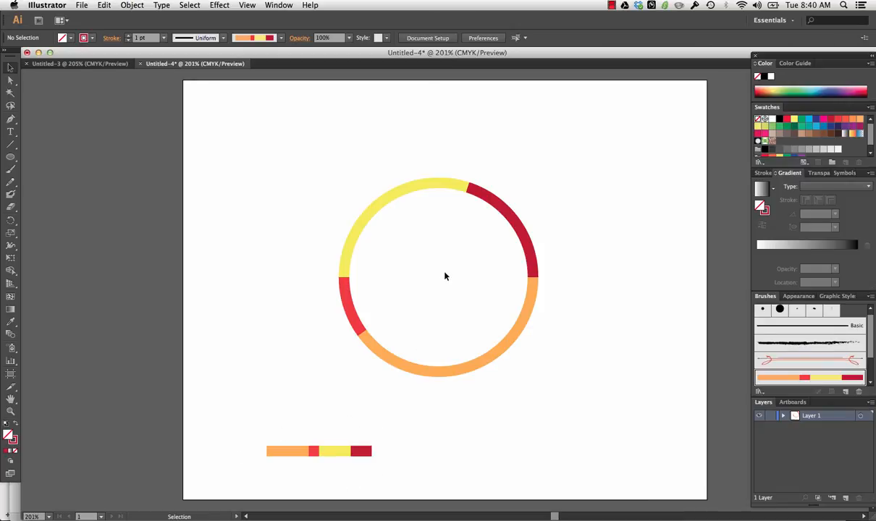
- Move the striped ring to the artboard's upper-left area and scale it down proportionally to about 70% of its size
{"action": "left_click", "coordinate": [470, 188]}
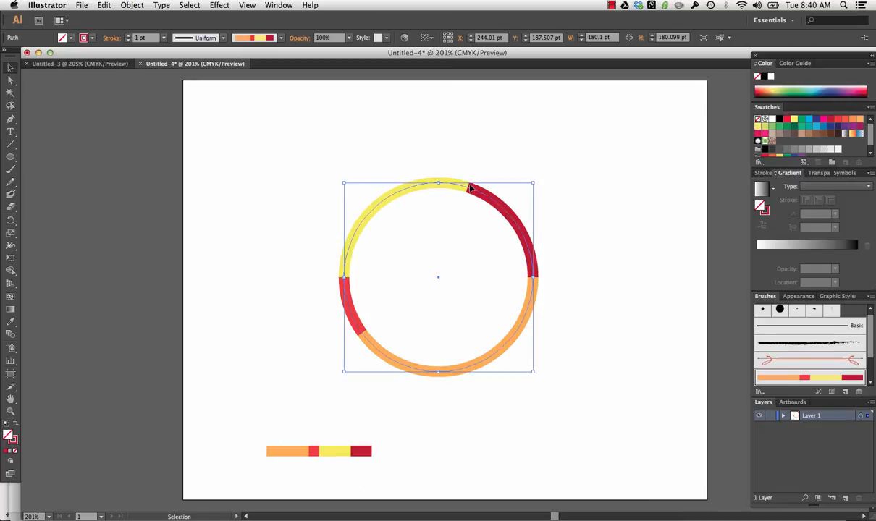
{"action": "left_click_drag", "start_coordinate": [471, 188], "coordinate": [349, 132]}
{"action": "left_click", "coordinate": [545, 293]}
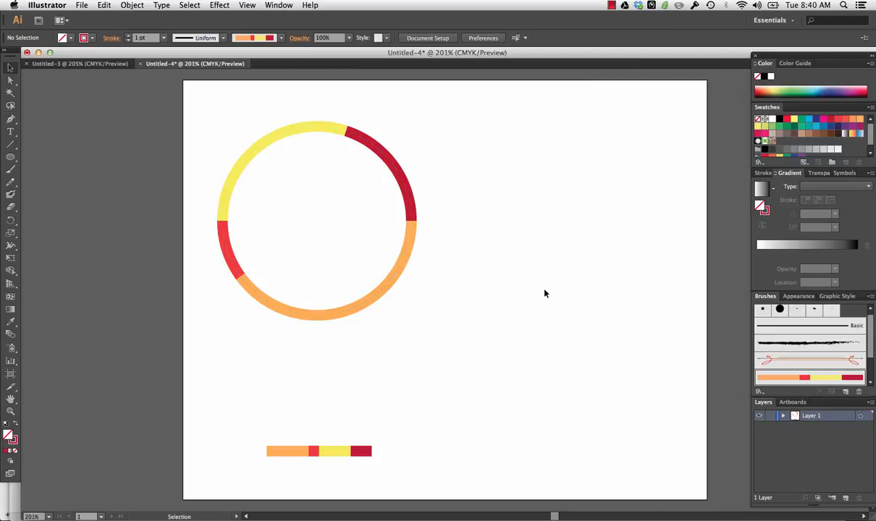
{"action": "left_click", "coordinate": [388, 154]}
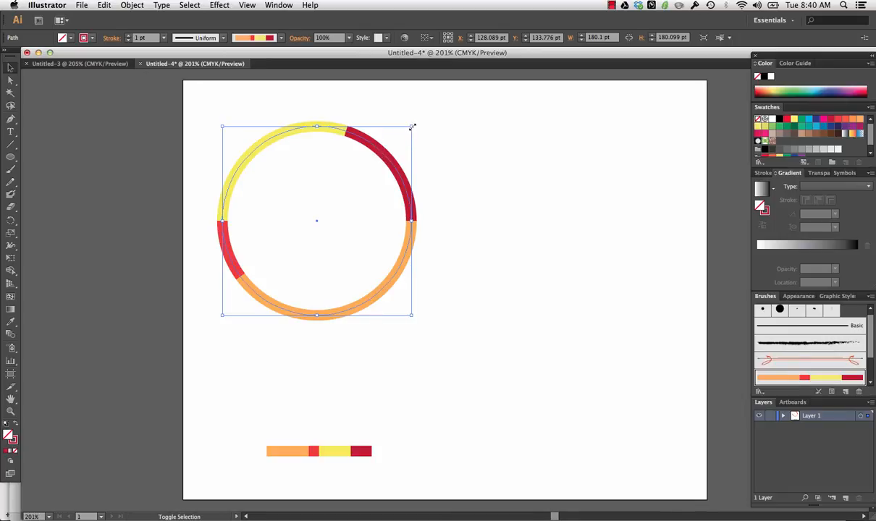
{"action": "left_click_drag", "start_coordinate": [412, 126], "coordinate": [355, 183]}
{"action": "left_click_drag", "start_coordinate": [286, 252], "coordinate": [287, 128]}
{"action": "left_click", "coordinate": [406, 208]}
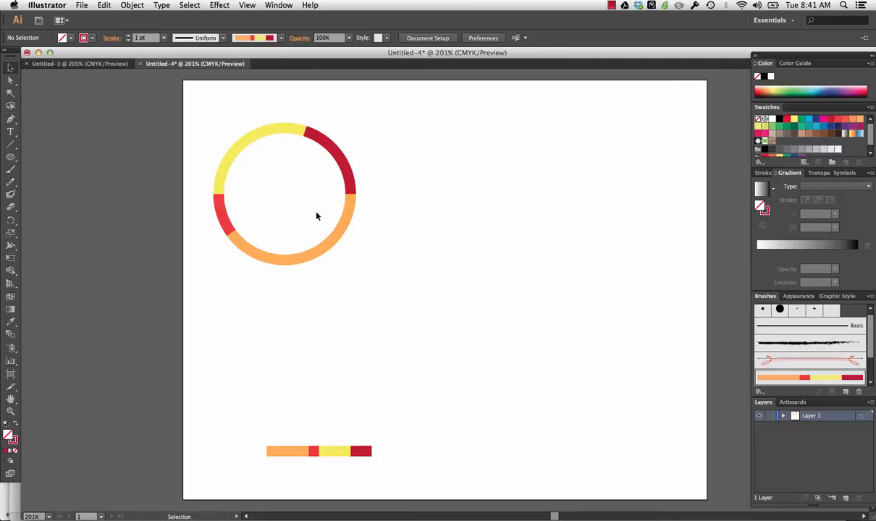
- Draw an unfilled circle about 129 pt in diameter with a plain 1 pt outline in the artboard's lower-right area
{"action": "left_click_drag", "start_coordinate": [498, 215], "coordinate": [655, 377]}
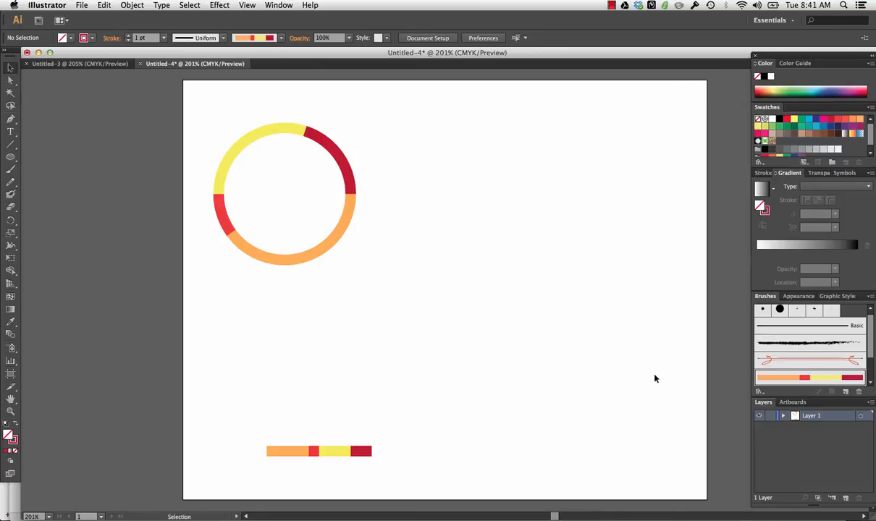
{"action": "left_click", "coordinate": [11, 160]}
{"action": "left_click_drag", "start_coordinate": [528, 259], "coordinate": [663, 390]}
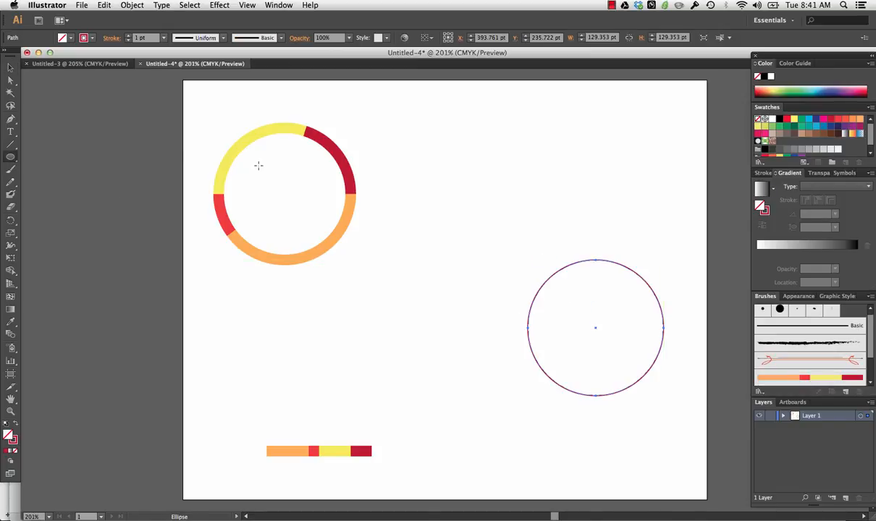
{"action": "key", "text": "v"}
{"action": "left_click", "coordinate": [550, 292]}
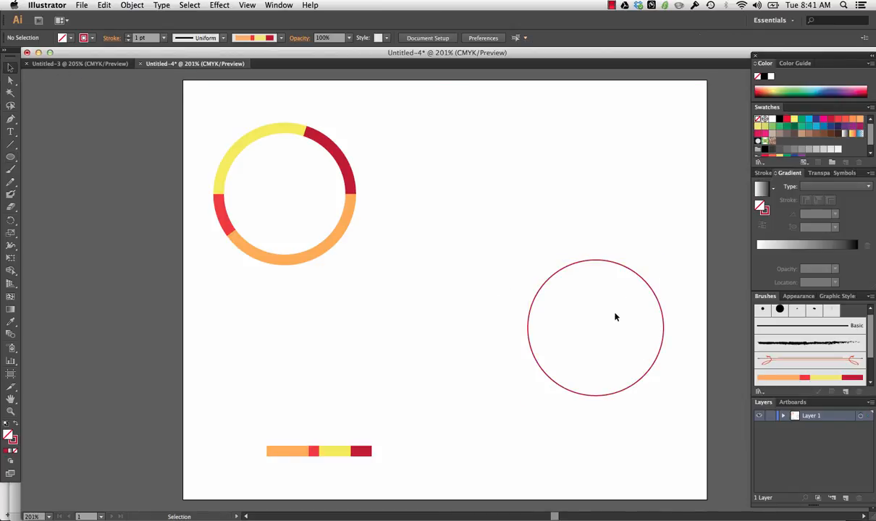
- Move the plain circle up and left to about X 360 pt and enlarge it proportionally to about 136 pt across
{"action": "left_click_drag", "start_coordinate": [605, 263], "coordinate": [562, 182]}
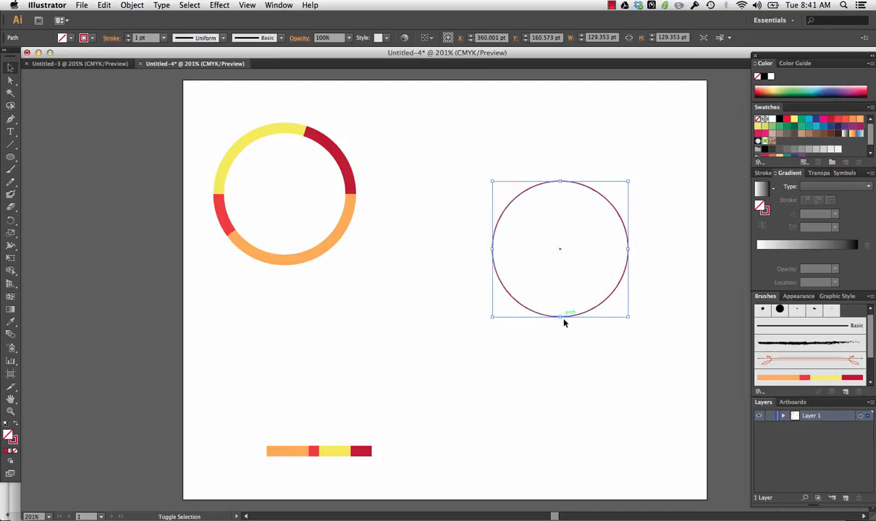
{"action": "mouse_move", "coordinate": [560, 317]}
{"action": "left_mouse_down"}
{"action": "mouse_move", "coordinate": [565, 371]}
{"action": "mouse_move", "coordinate": [549, 326]}
{"action": "left_mouse_up"}
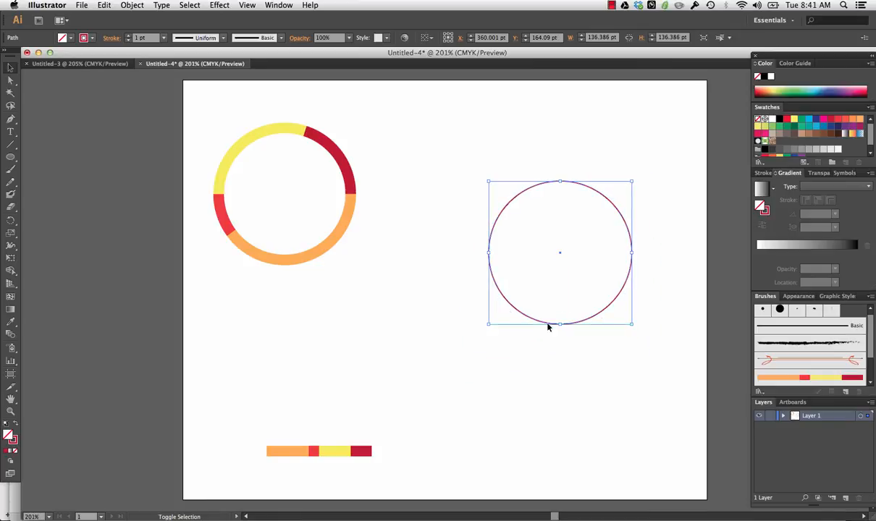
{"action": "left_click", "coordinate": [361, 326]}
- Reshape the plain circle by moving its bottom anchor point down and right to about X 420 pt, Y 276 pt
{"action": "left_click", "coordinate": [11, 80]}
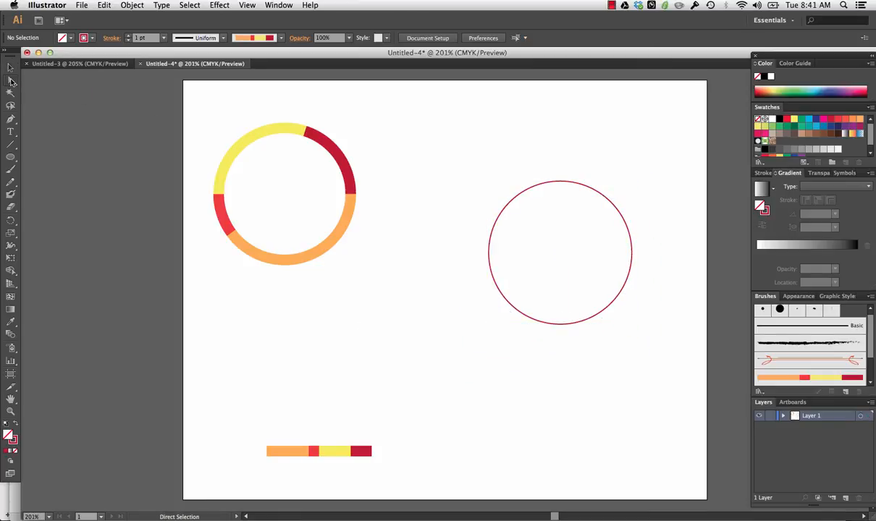
{"action": "left_click", "coordinate": [544, 324]}
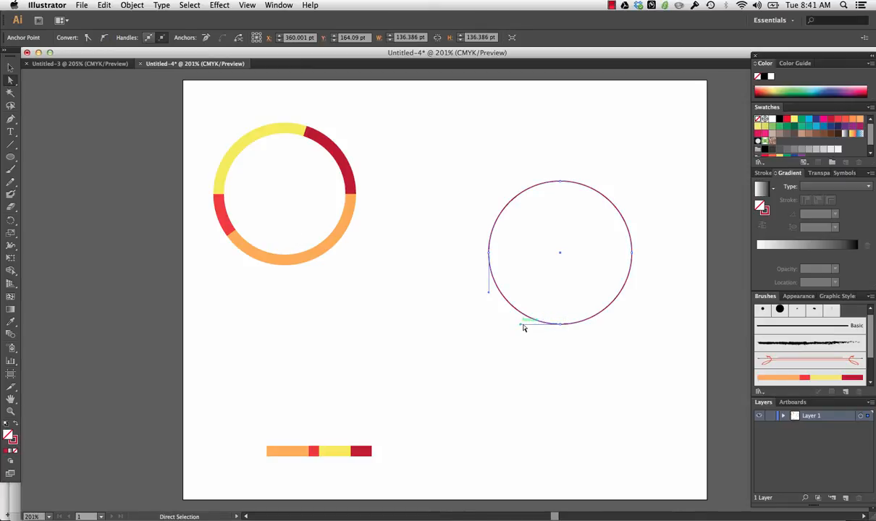
{"action": "left_click", "coordinate": [560, 325]}
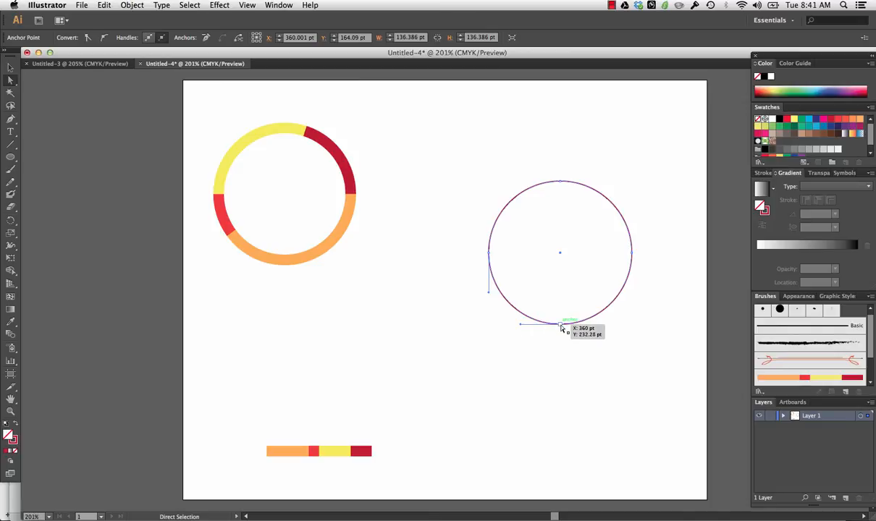
{"action": "left_click_drag", "start_coordinate": [561, 328], "coordinate": [622, 369]}
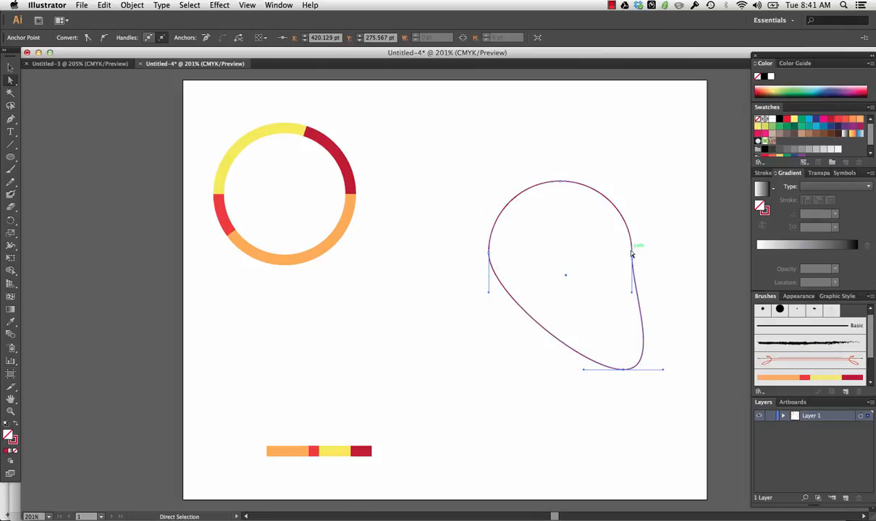
- Reshape the outline by moving its right anchor to about X 433, Y 108 pt and its left anchor to about X 291, Y 171 pt
{"action": "left_click_drag", "start_coordinate": [633, 255], "coordinate": [635, 181]}
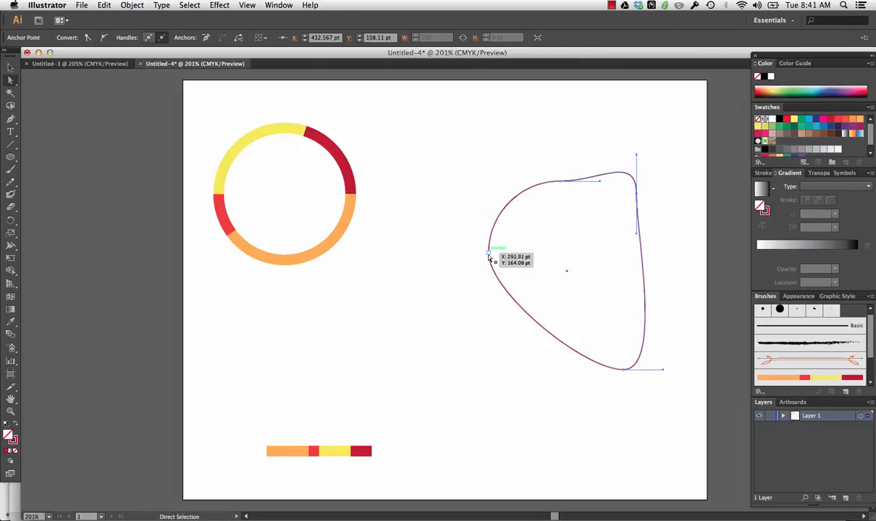
{"action": "mouse_move", "coordinate": [491, 249]}
{"action": "left_mouse_down"}
{"action": "mouse_move", "coordinate": [475, 292]}
{"action": "mouse_move", "coordinate": [493, 290]}
{"action": "mouse_move", "coordinate": [485, 289]}
{"action": "mouse_move", "coordinate": [505, 260]}
{"action": "left_mouse_up"}
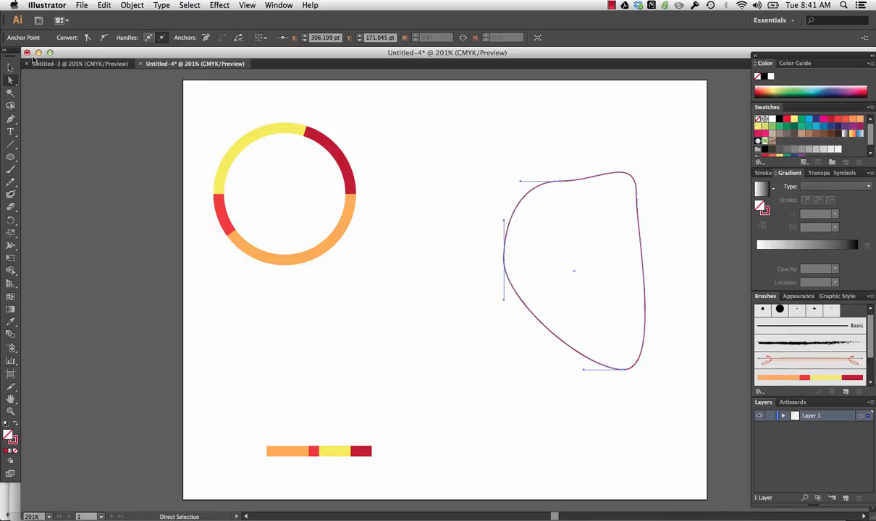
{"action": "left_click", "coordinate": [441, 284]}
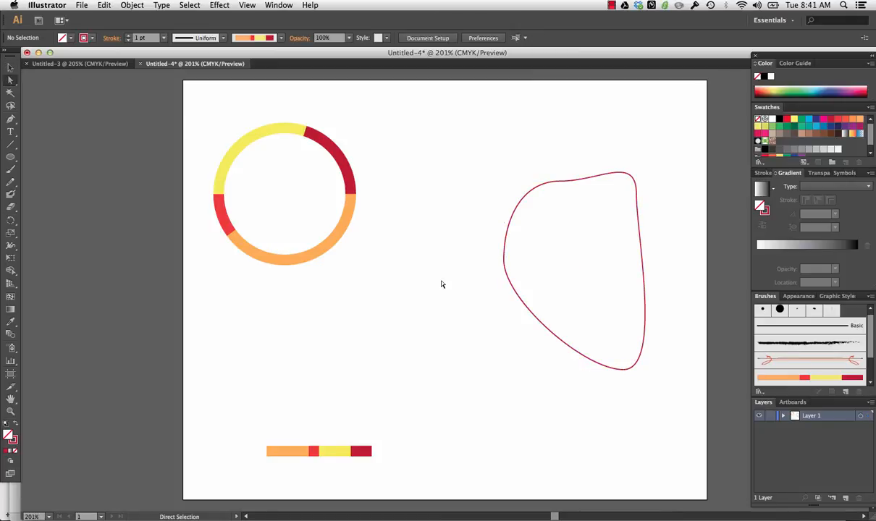
{"action": "left_click", "coordinate": [507, 247]}
{"action": "left_click_drag", "start_coordinate": [507, 246], "coordinate": [489, 265]}
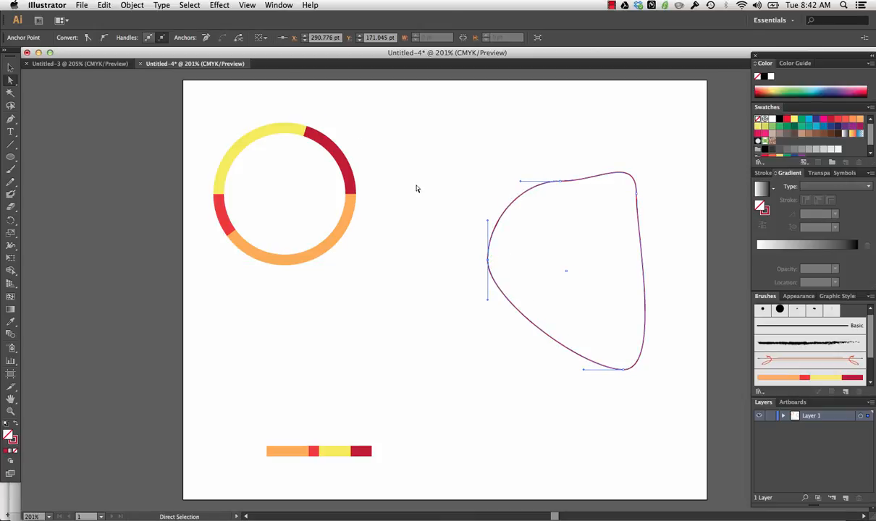
- Apply the multicoloured striped art brush to the whole reshaped outline and deselect it
{"action": "left_click", "coordinate": [10, 67]}
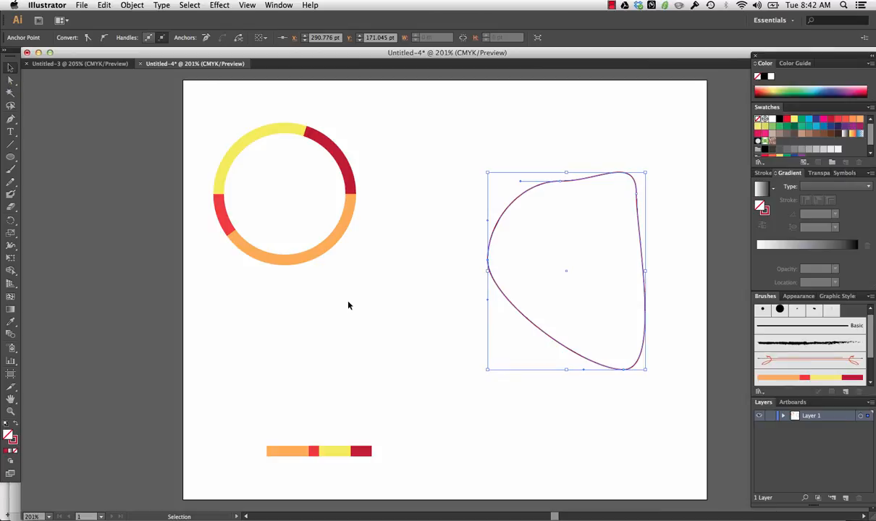
{"action": "left_click", "coordinate": [809, 377]}
{"action": "left_click", "coordinate": [648, 440]}
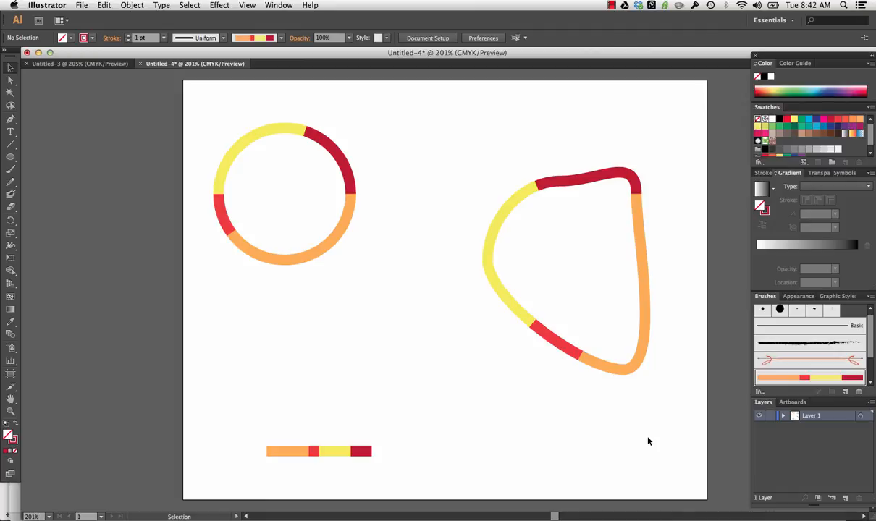
{"action": "left_click", "coordinate": [611, 5]}
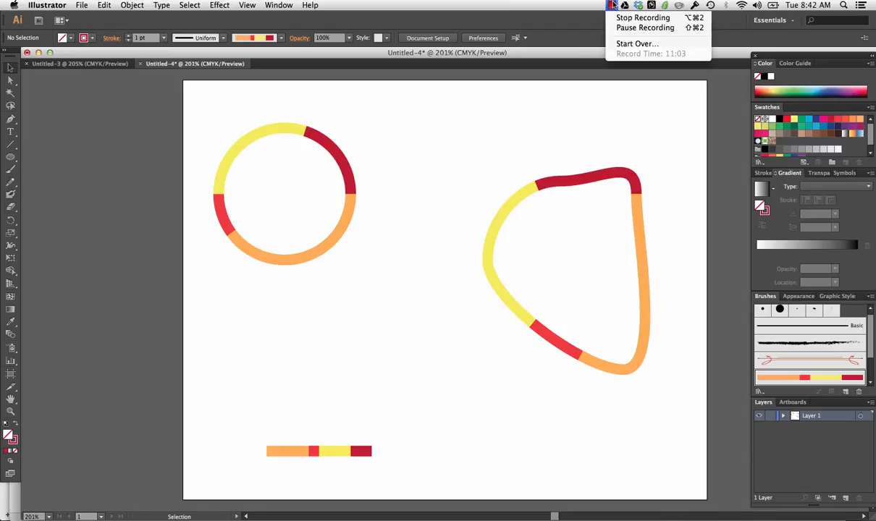